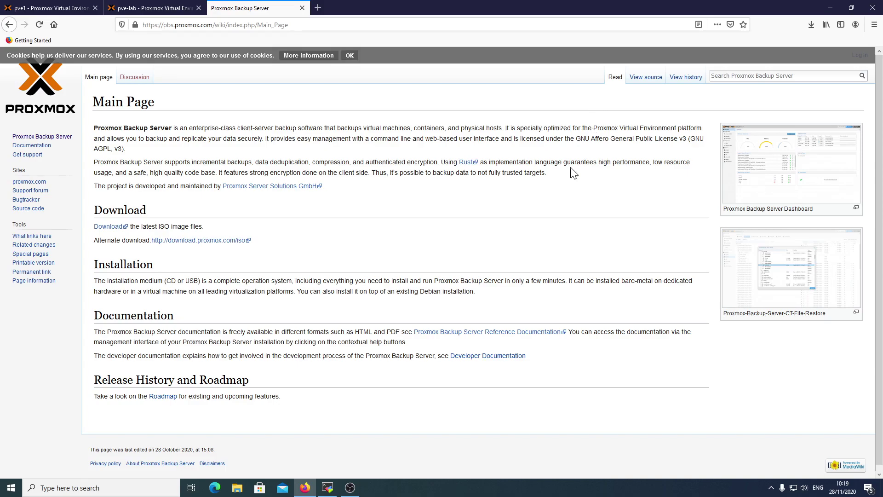
Return to VM 100 (omv-lab) on pve-lab to see its 2 GiB memory, 4 cores and 32G disk.
left_click(158, 10)
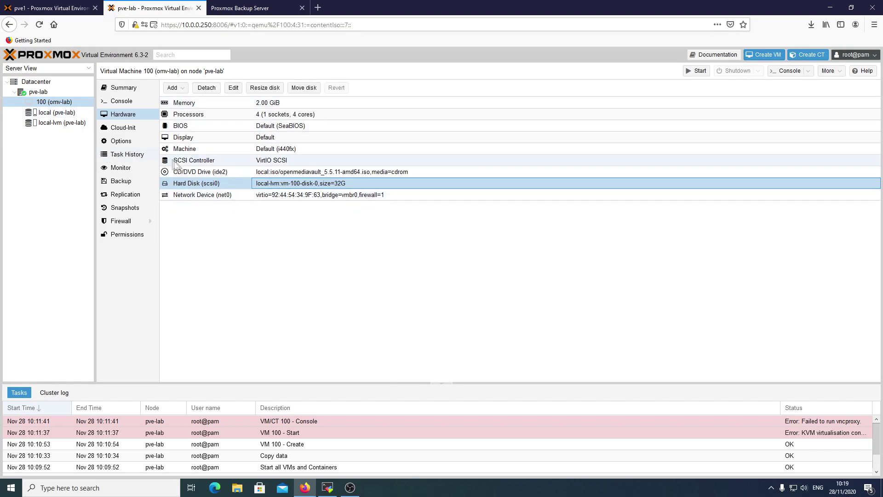
left_click(57, 111)
left_click(57, 103)
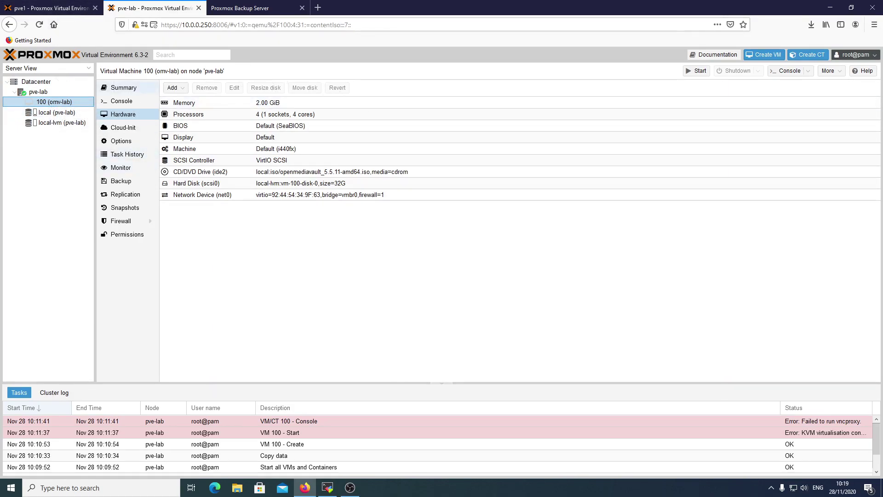
Start a new VM on node pve1 with ID 604 and name pbs-lab.
left_click(72, 13)
right_click(41, 92)
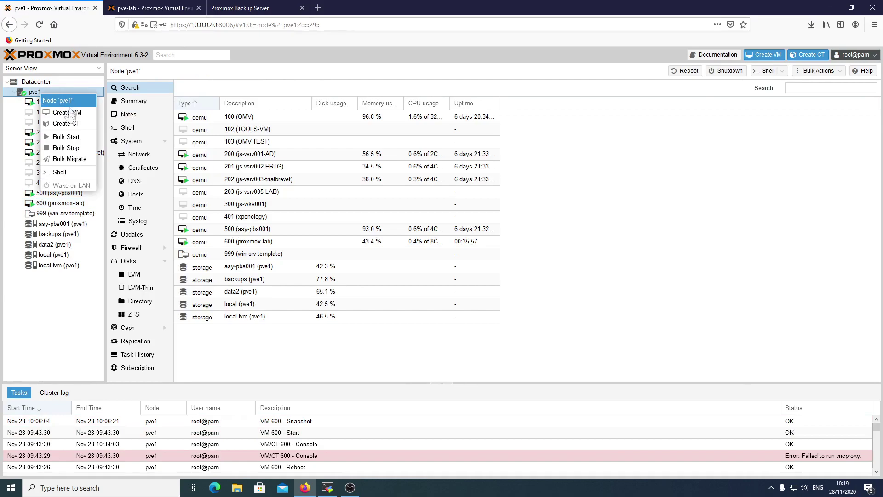
left_click(70, 114)
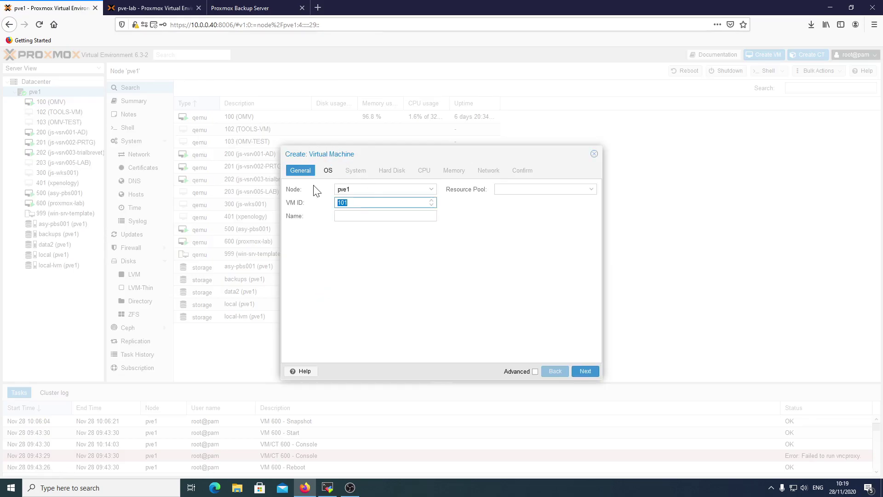
type("604")
key("Tab")
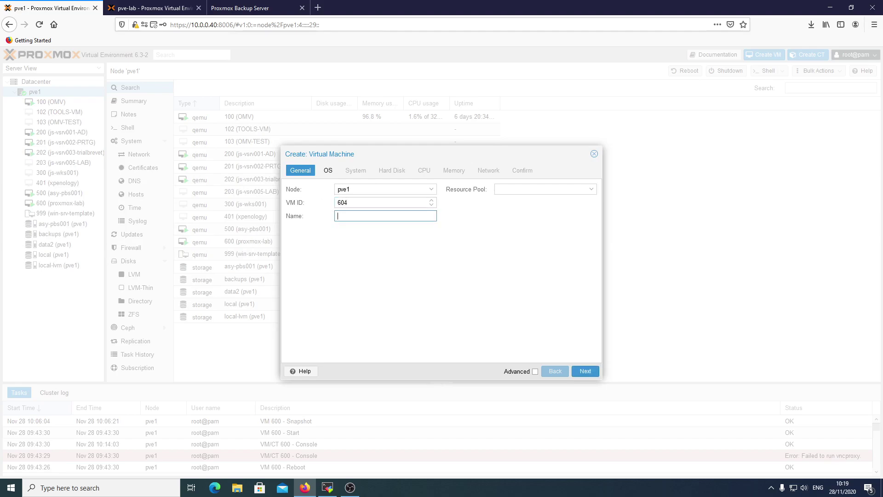
type("pbs-lab")
Boot the VM from proxmox-backup-server_1.0-1.iso on the local storage.
left_click(585, 370)
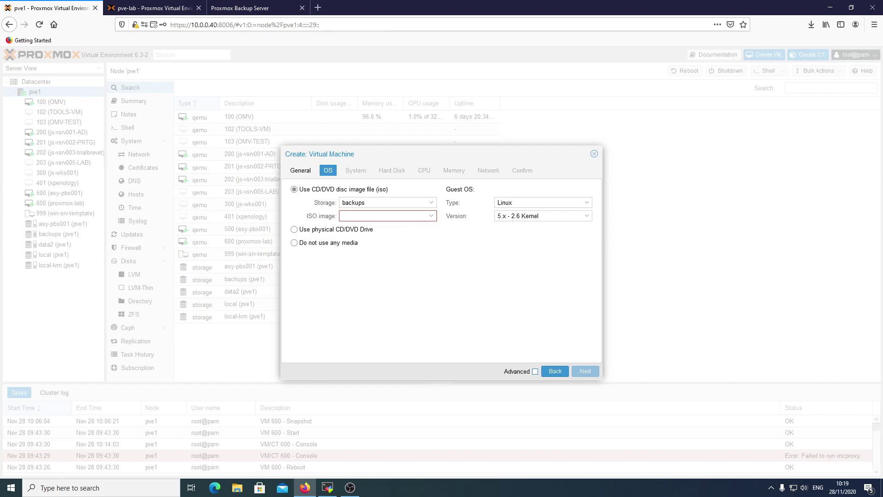
left_click(389, 240)
left_click(394, 215)
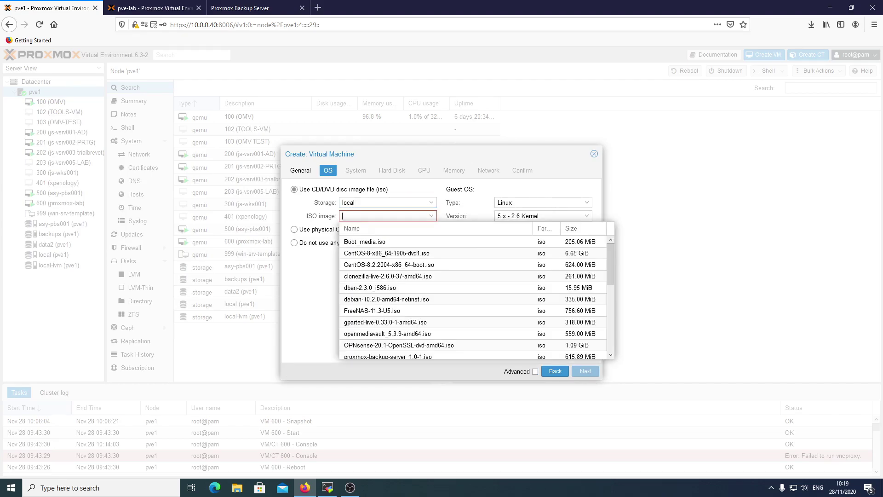
scroll(408, 267, "down", 2)
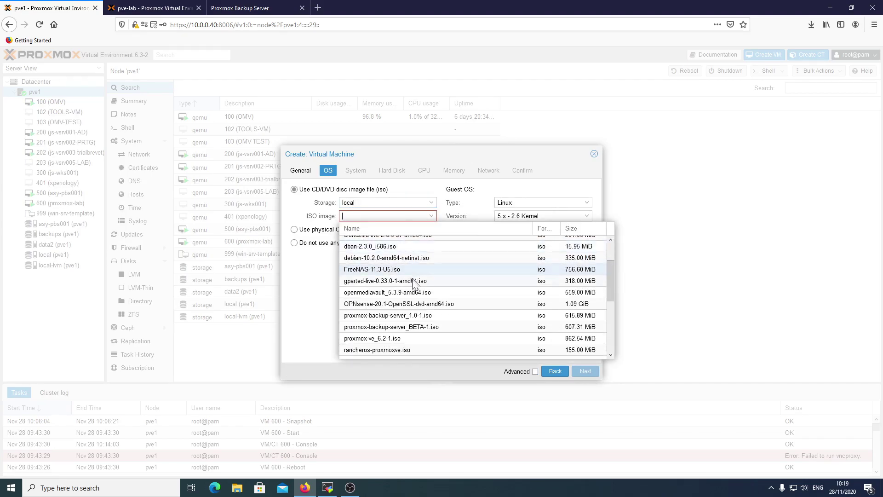
left_click(405, 316)
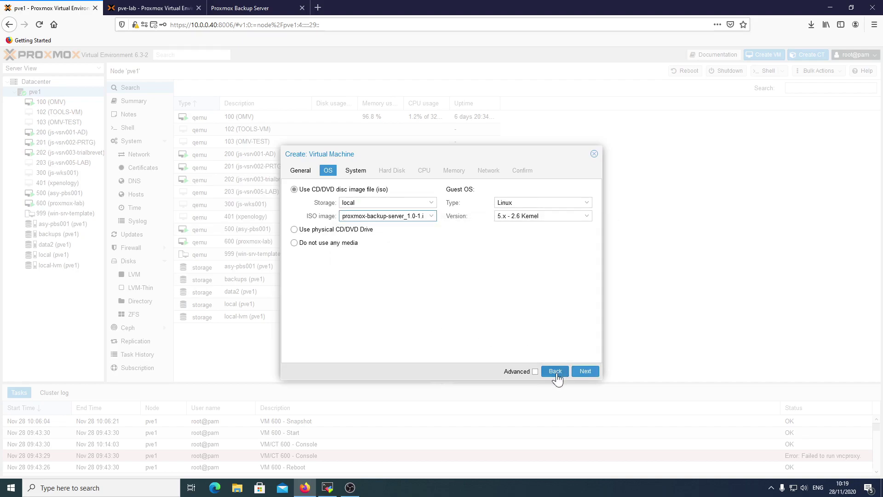
left_click(586, 371)
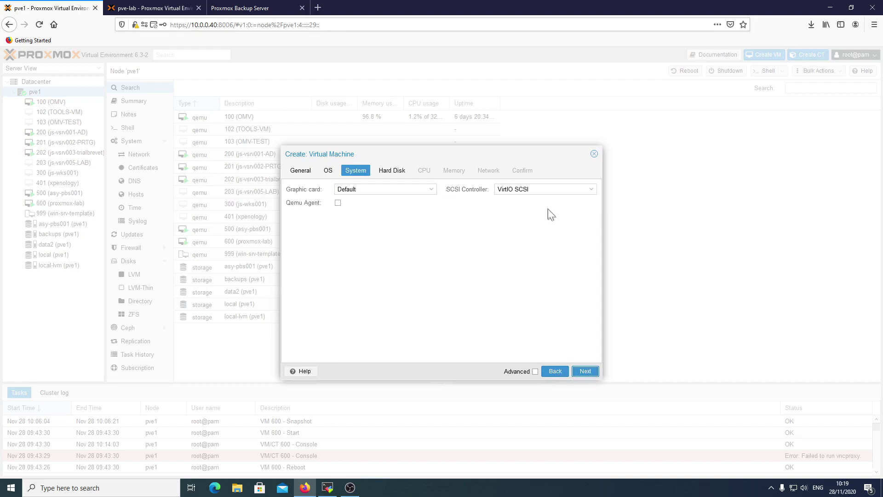
left_click(584, 373)
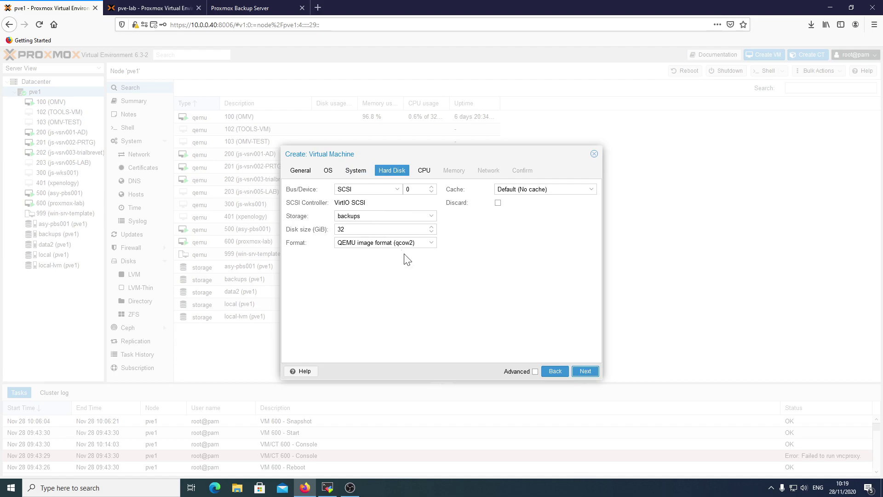
Put the disk on local-lvm, give 8 cores and 4096 MiB memory, and create the VM.
left_click(386, 216)
left_click(371, 258)
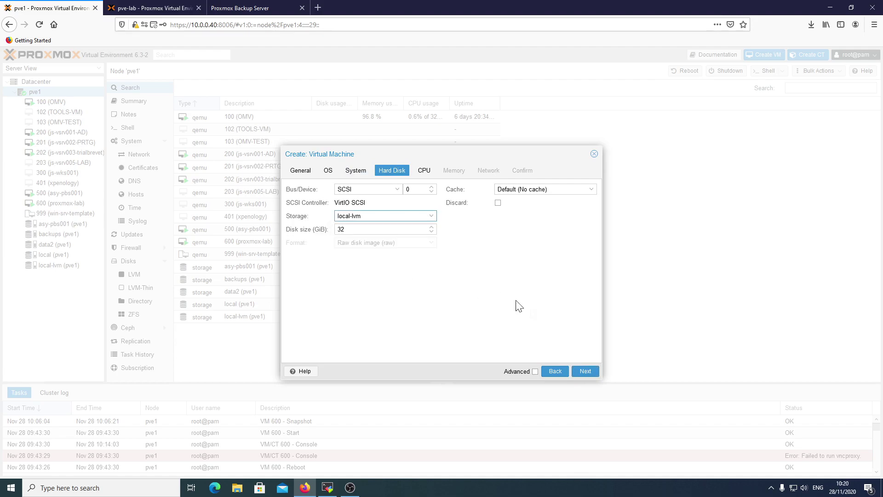
left_click(585, 371)
double_click(339, 203)
type("8")
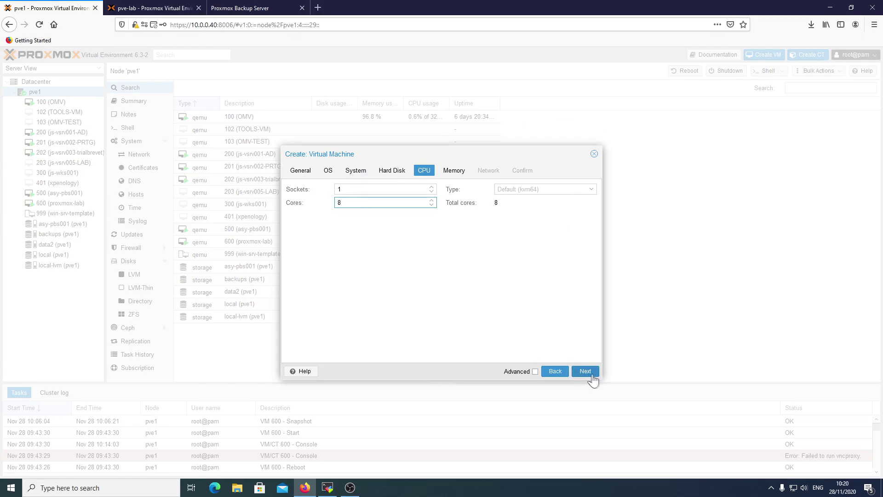
left_click(585, 372)
double_click(389, 190)
type("4096")
left_click(586, 371)
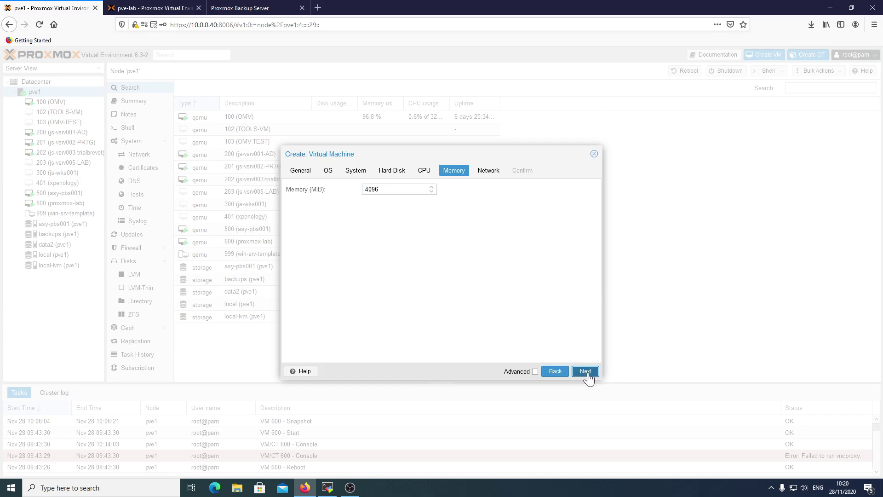
left_click(587, 371)
left_click(588, 372)
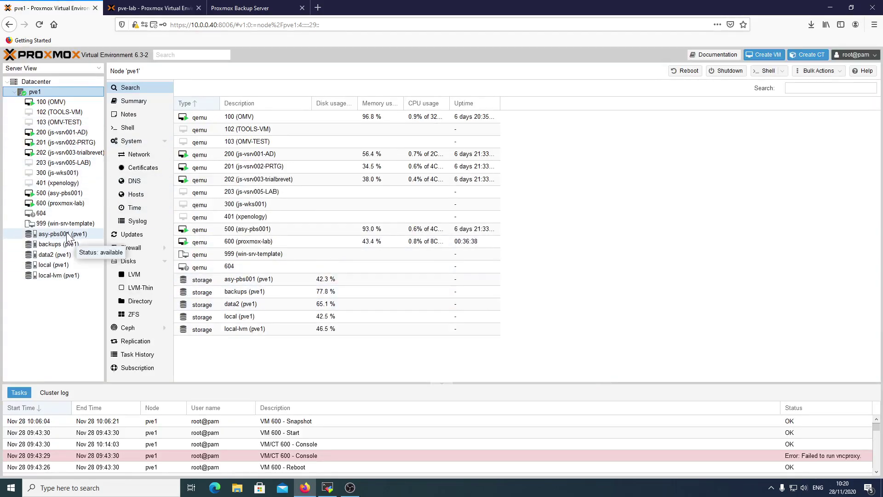
Add a 500 GiB VirtIO Block hard disk on data2 to VM 604.
left_click(62, 212)
left_click(138, 114)
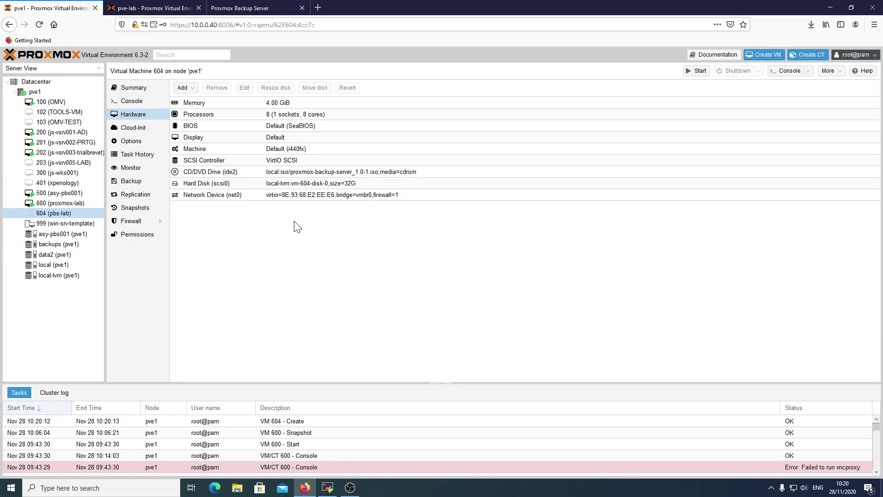
left_click(182, 87)
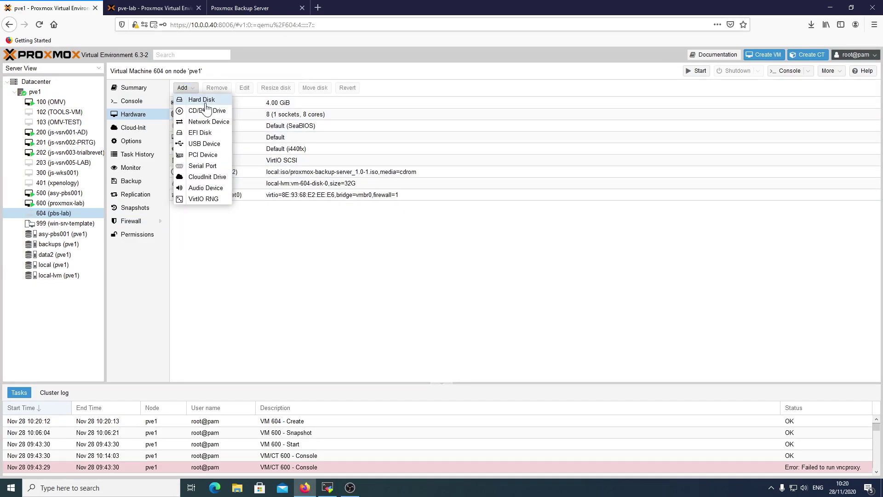
left_click(202, 99)
left_click(412, 266)
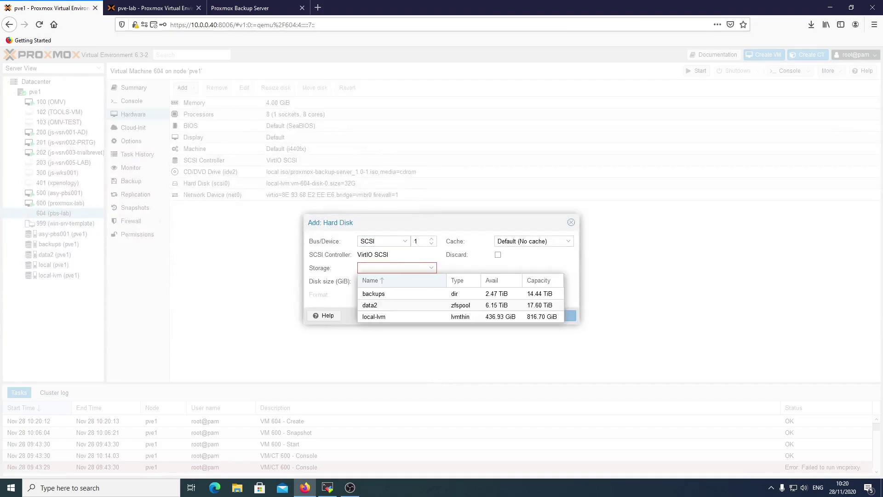
left_click(389, 303)
key("Tab")
type("5000")
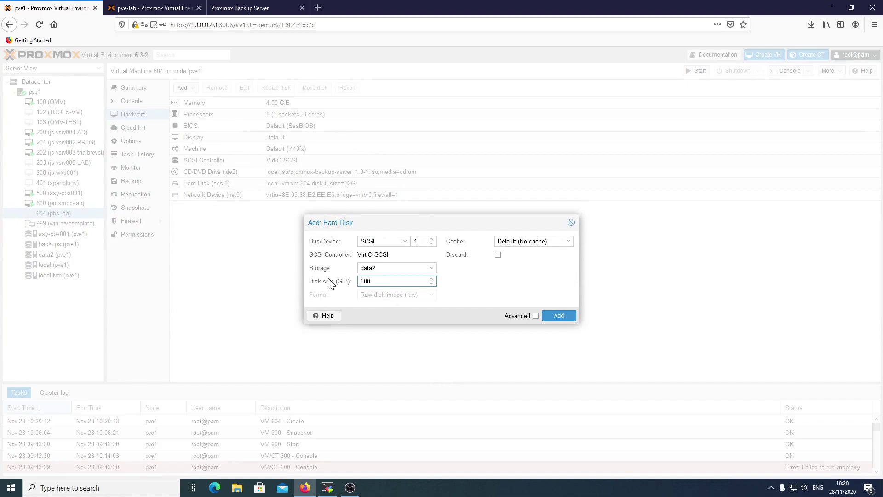
left_click(388, 245)
left_click(396, 274)
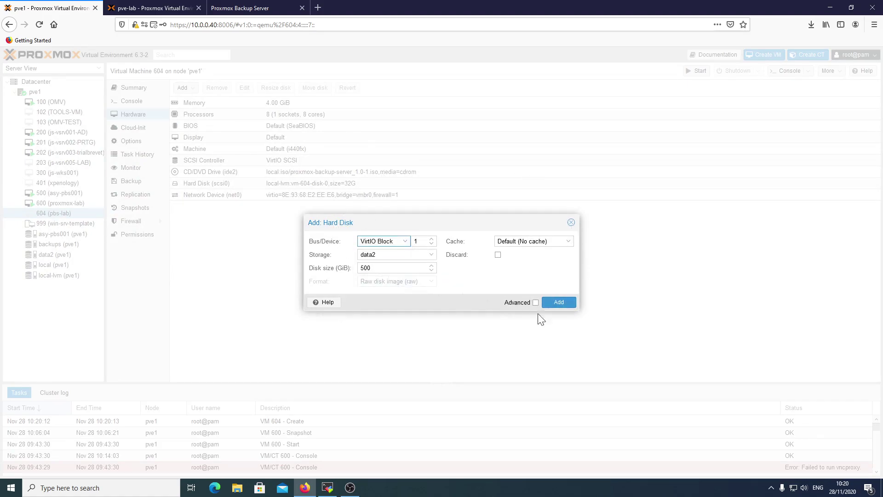
left_click(558, 302)
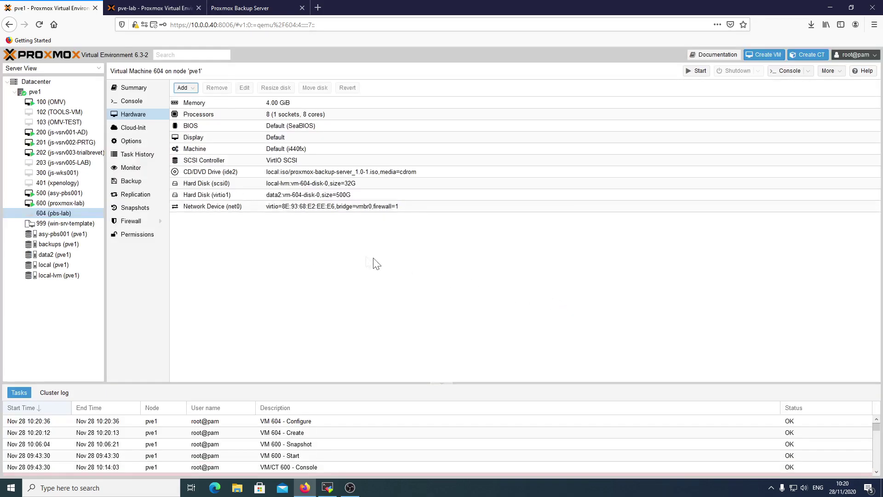
Start VM 604 and launch the Proxmox Backup Server installer from its console.
left_click(306, 184)
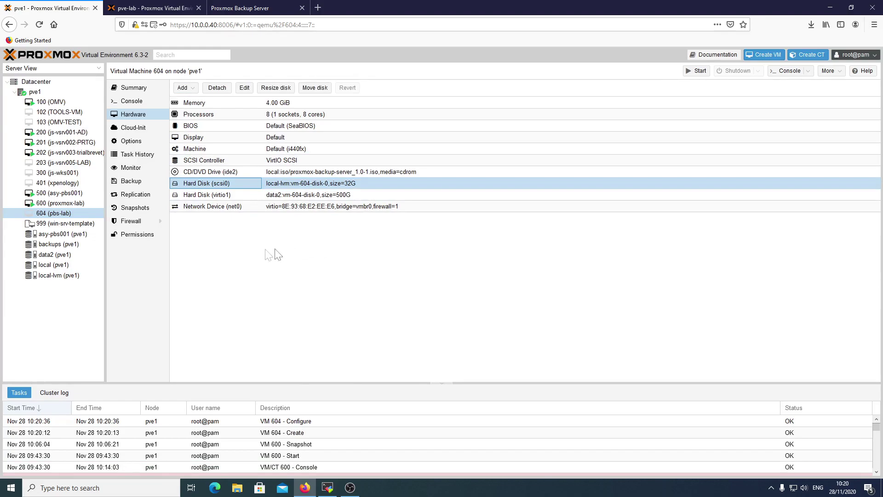
right_click(66, 214)
left_click(76, 221)
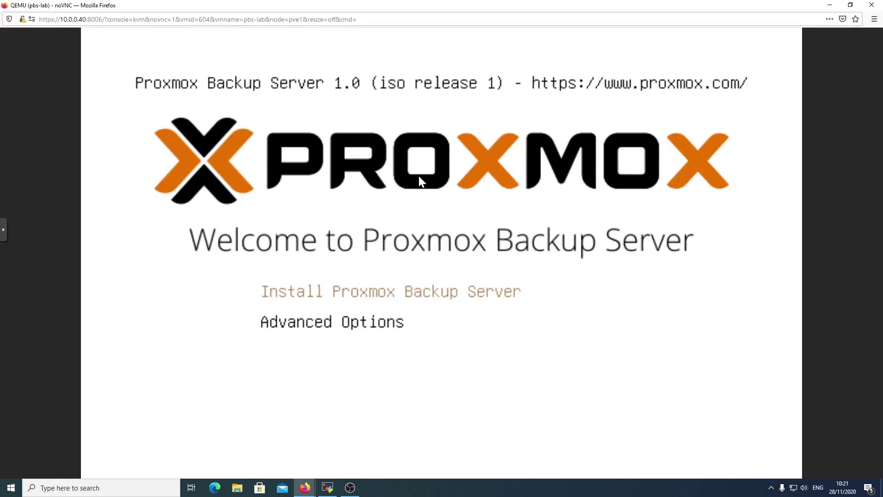
key("Return")
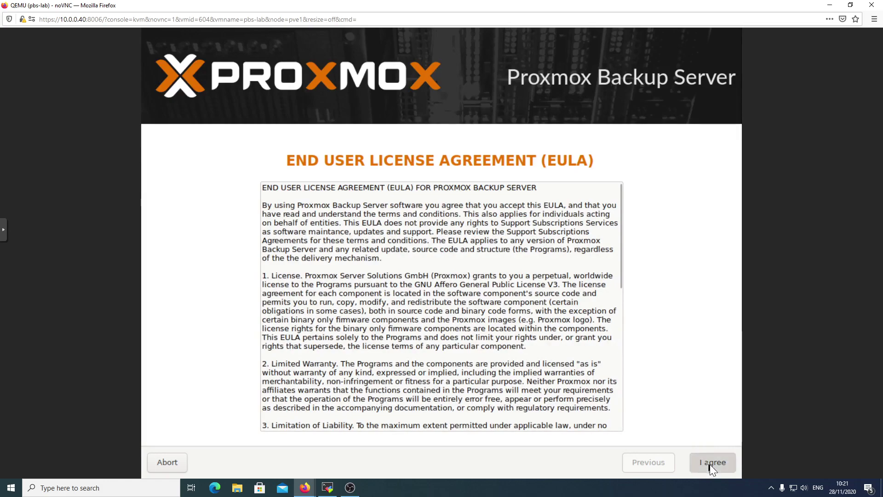
Accept the licence, keep /dev/sda (32GB) as target, and pass the location settings.
left_click(710, 464)
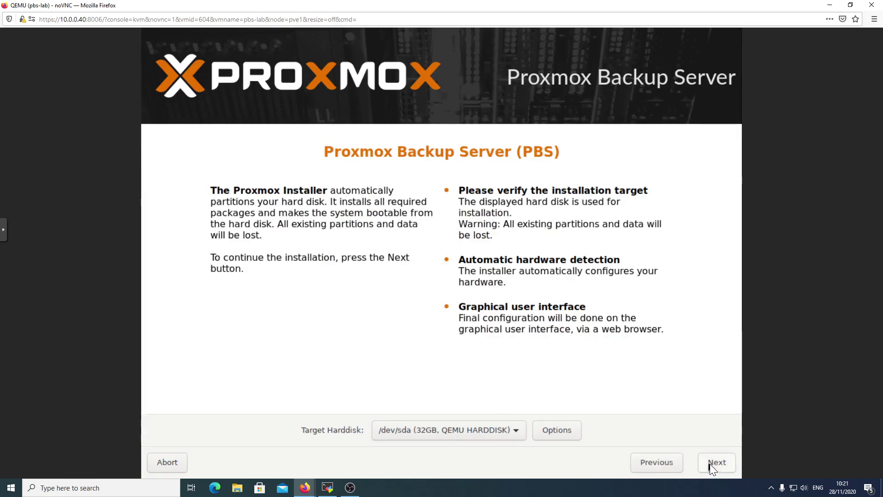
left_click(468, 428)
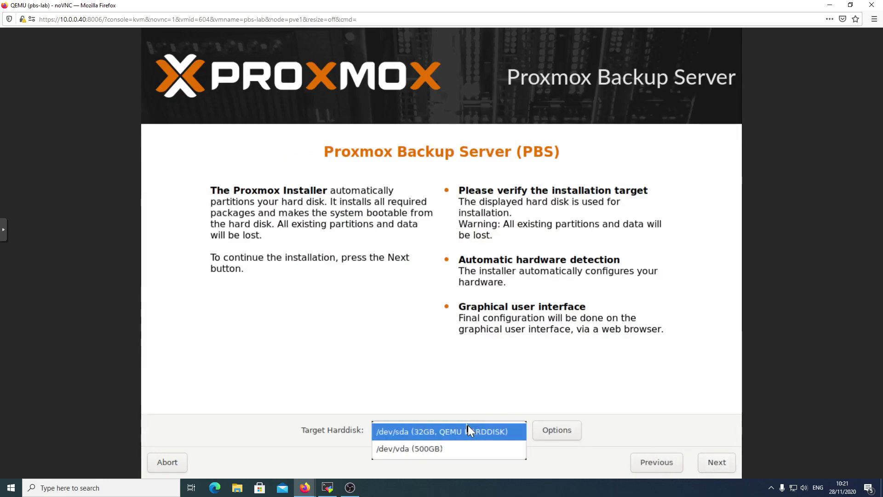
left_click(437, 438)
left_click(718, 463)
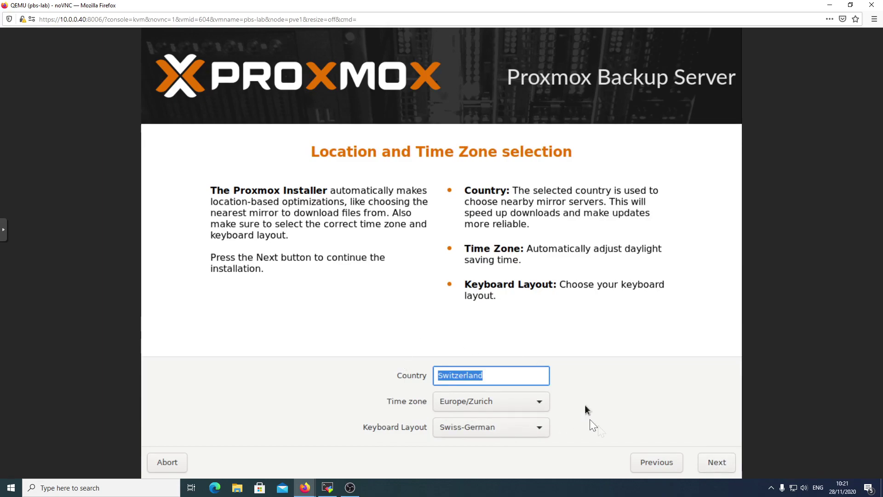
left_click(717, 462)
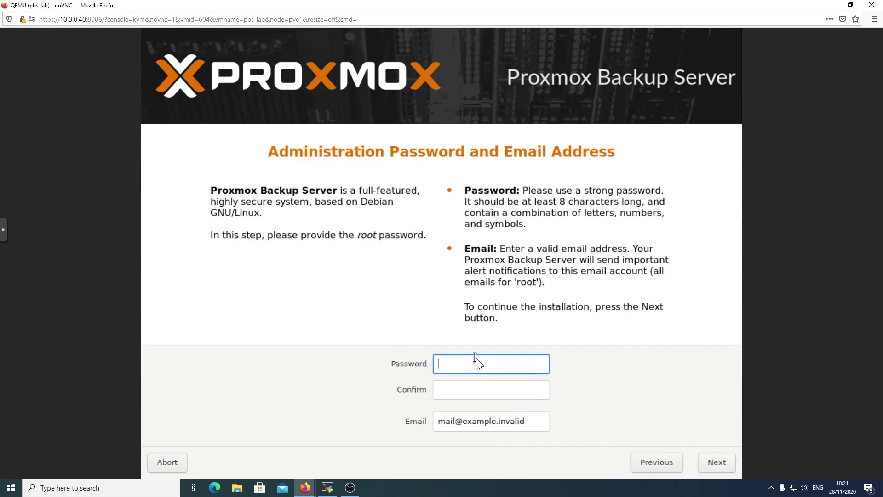
Set and confirm the root password, keep the email, and enter hostname pbs-lab.labo.local.
type("***********")
key("Tab")
type("*****")
type("•••")
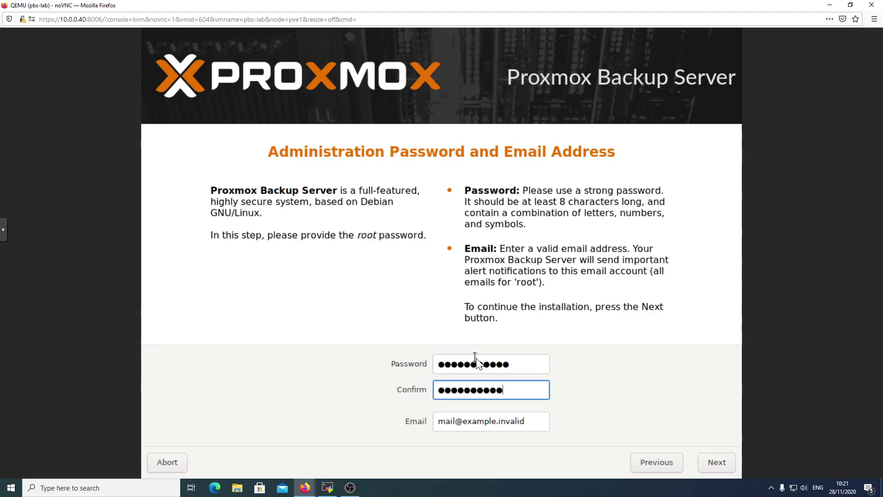
key("Tab")
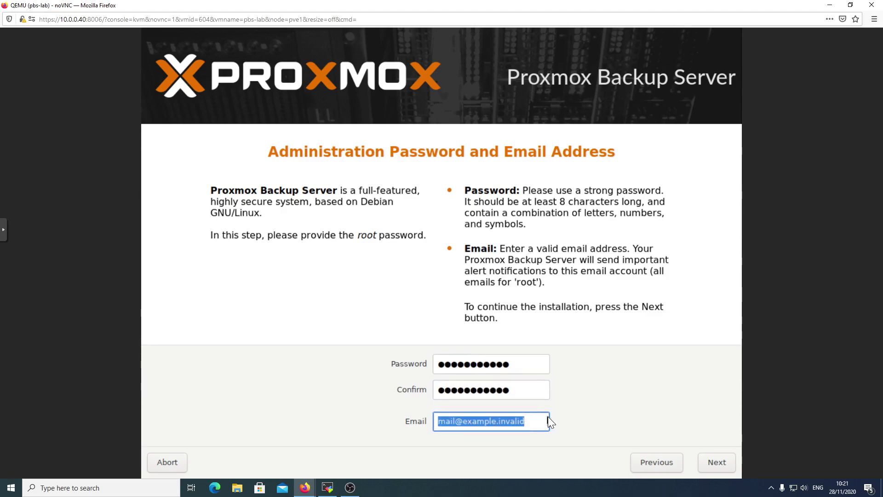
left_click(538, 421)
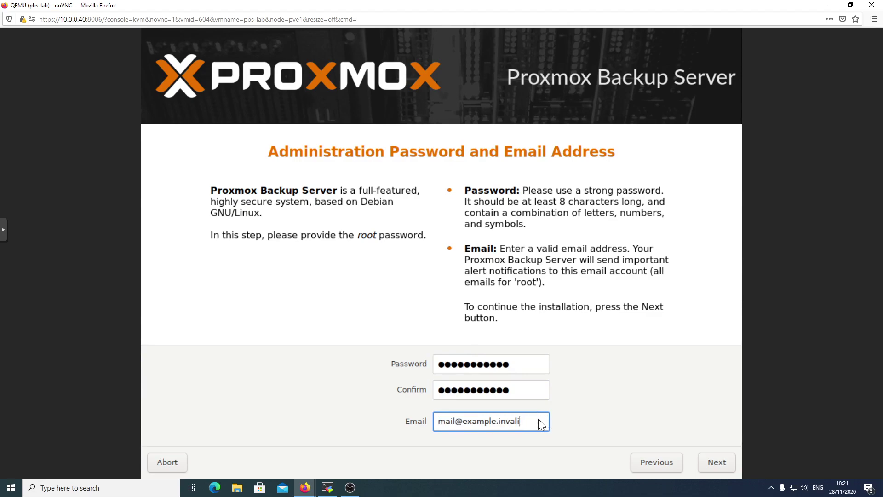
left_click(717, 462)
type("pbs-la")
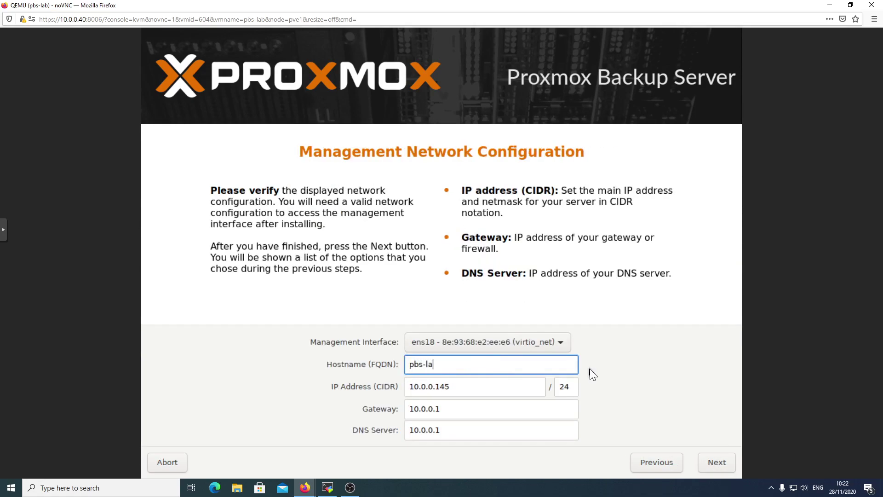
type("b.labo.local")
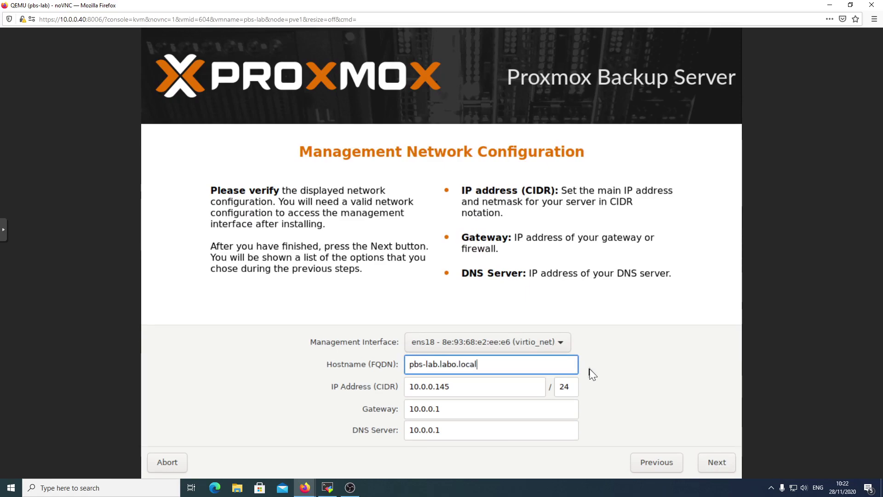
Change the IP address to 10.0.0.251/24 and continue to the installation summary.
left_click(492, 391)
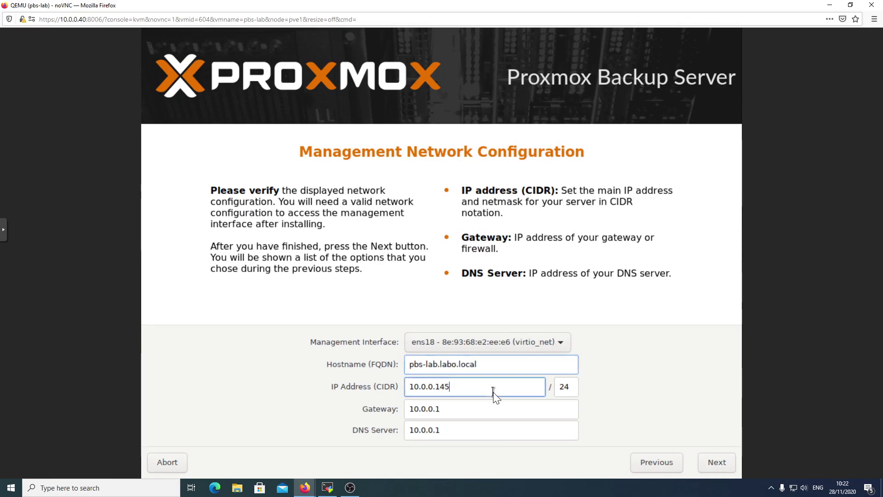
left_click_drag(493, 391, 440, 389)
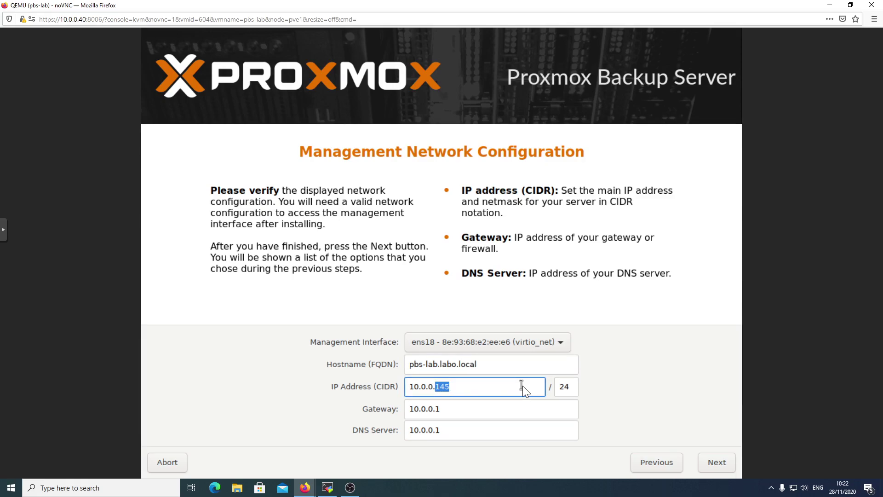
type("251")
left_click(717, 462)
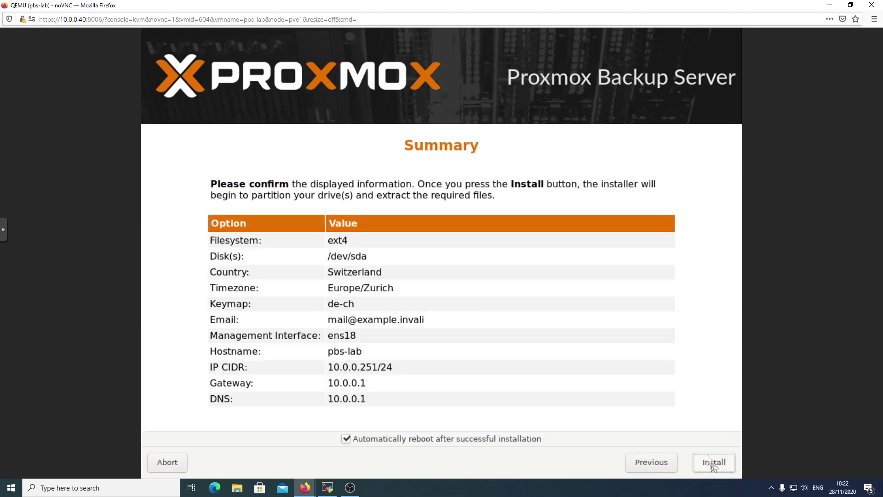
Run the installation and select the new web interface address once it finishes.
left_click(716, 462)
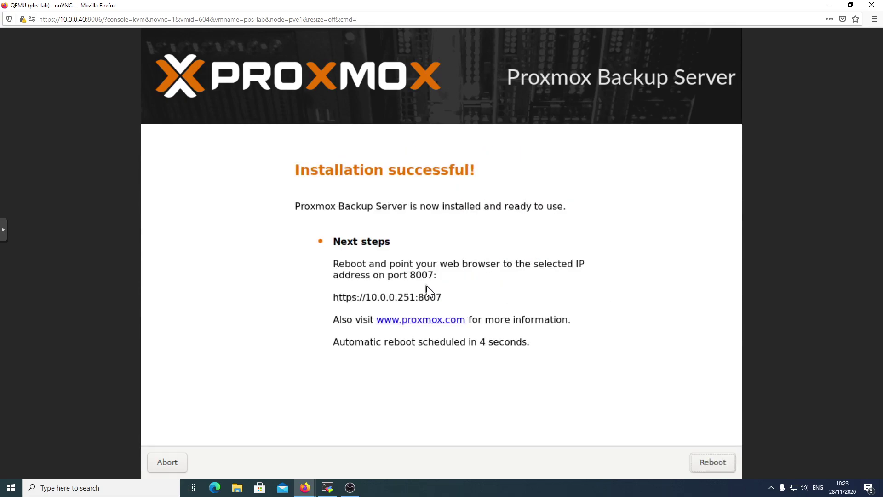
left_click_drag(448, 298, 334, 298)
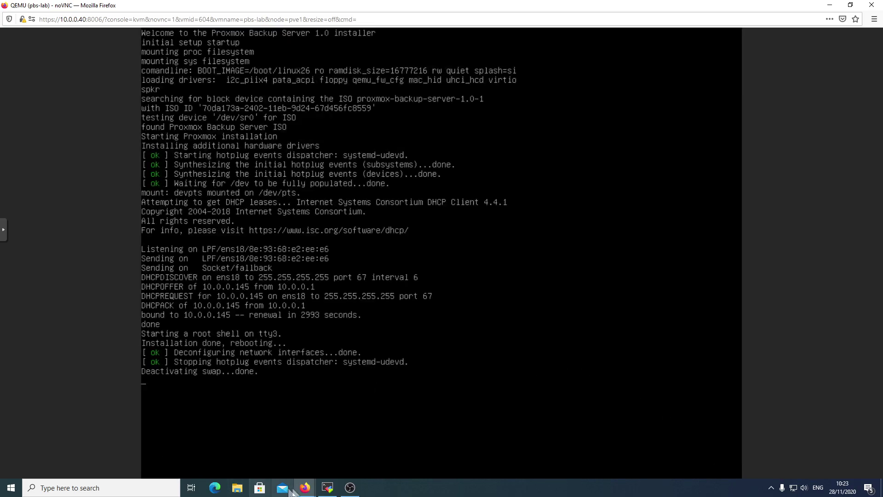
mouse_move(305, 488)
left_click(273, 453)
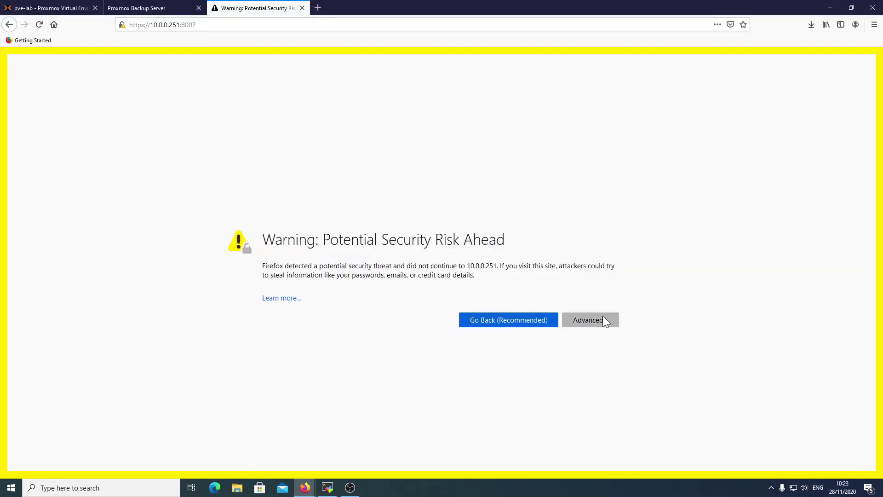
left_click(602, 317)
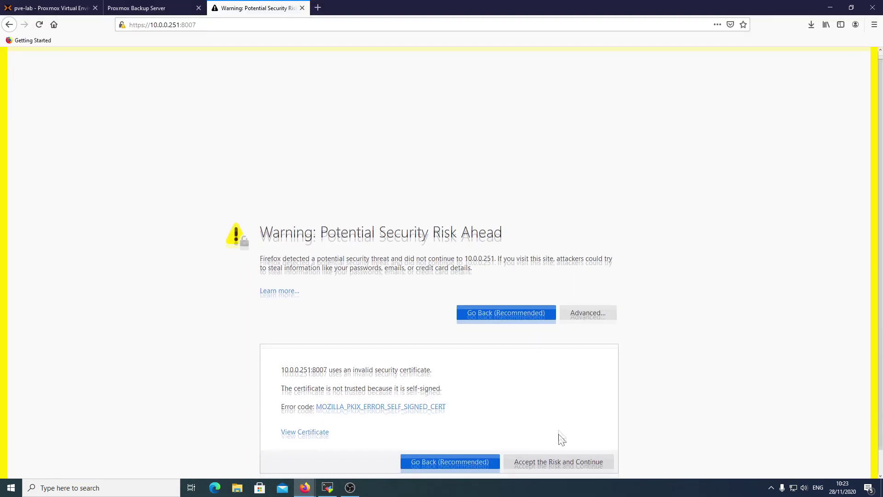
left_click(562, 437)
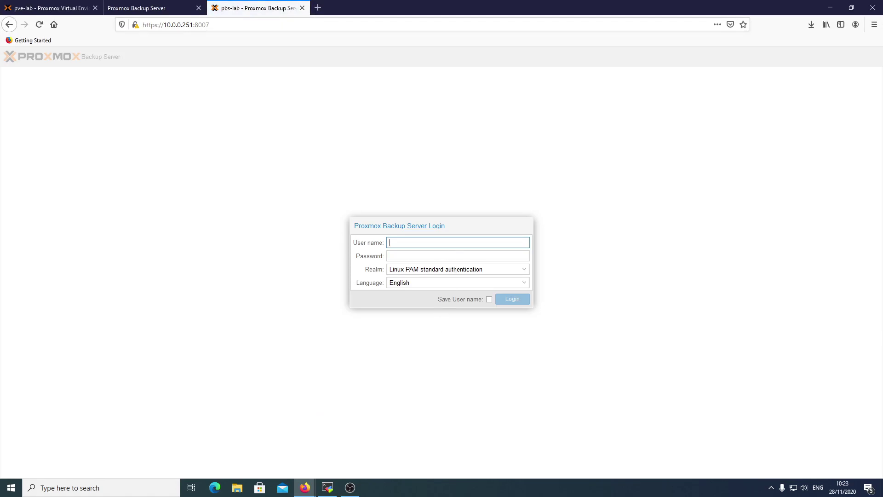
key("Tab")
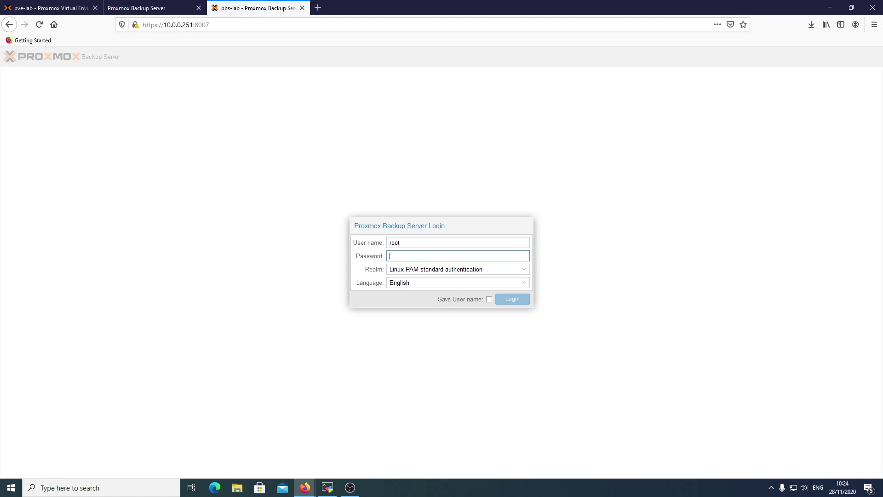
type("***")
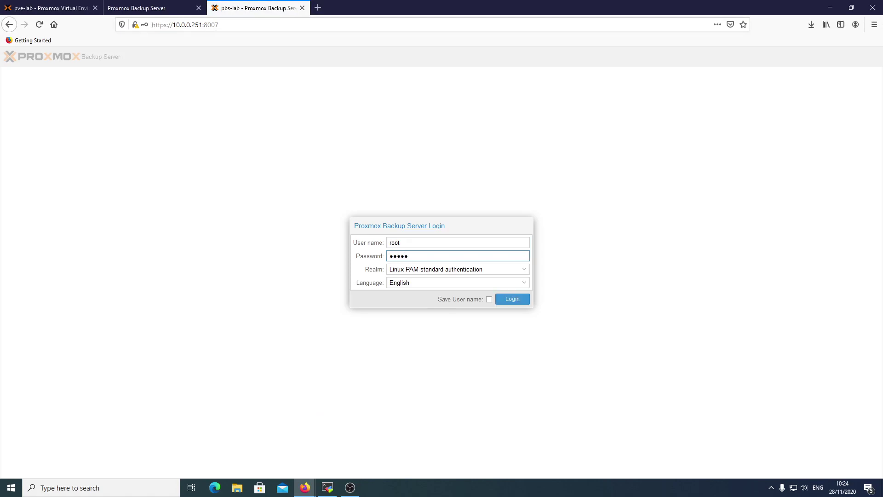
type("********")
key("Return")
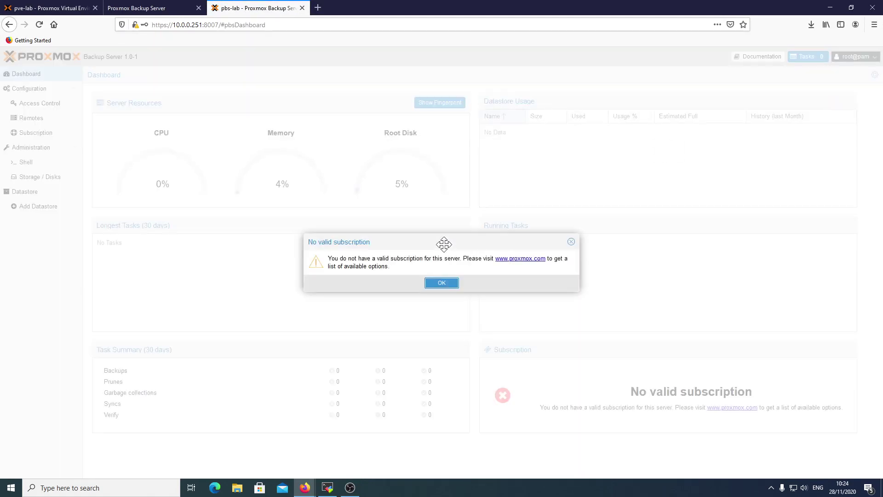
Move aside and dismiss the no-subscription notice.
left_click_drag(481, 243, 396, 218)
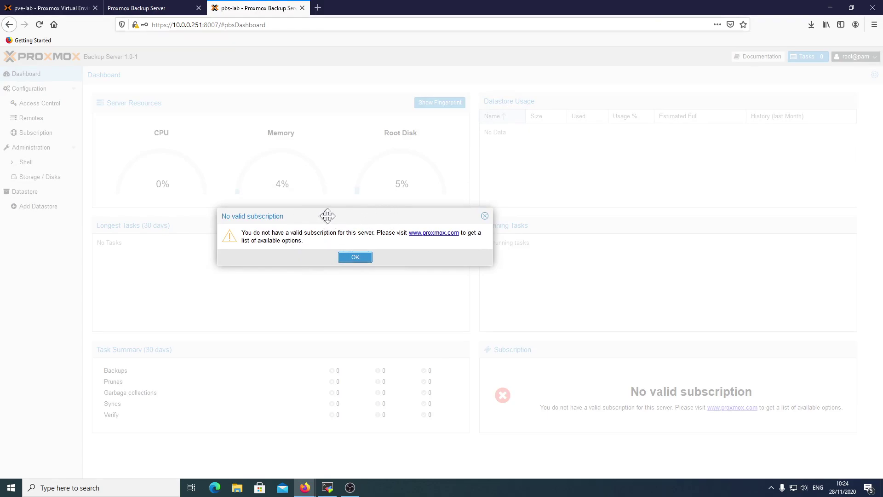
left_click(355, 258)
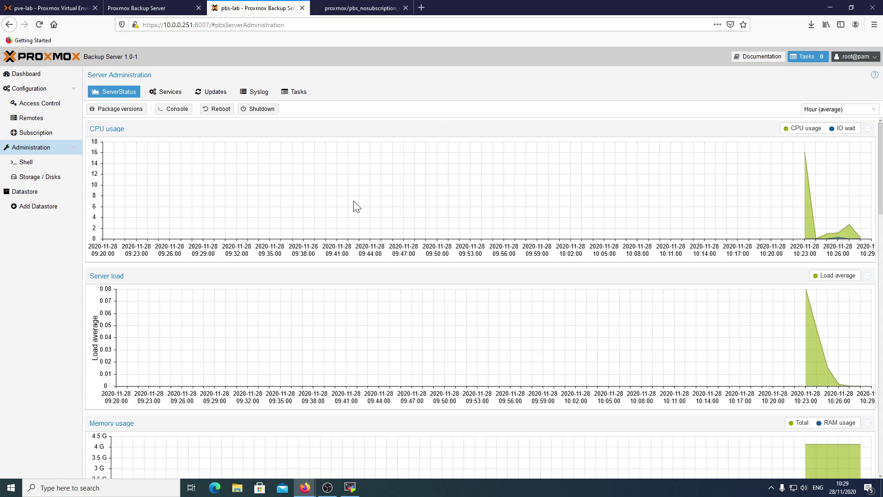
Copy the no-subscription wget command from the GitHub script page and switch to MobaXterm.
left_click(357, 9)
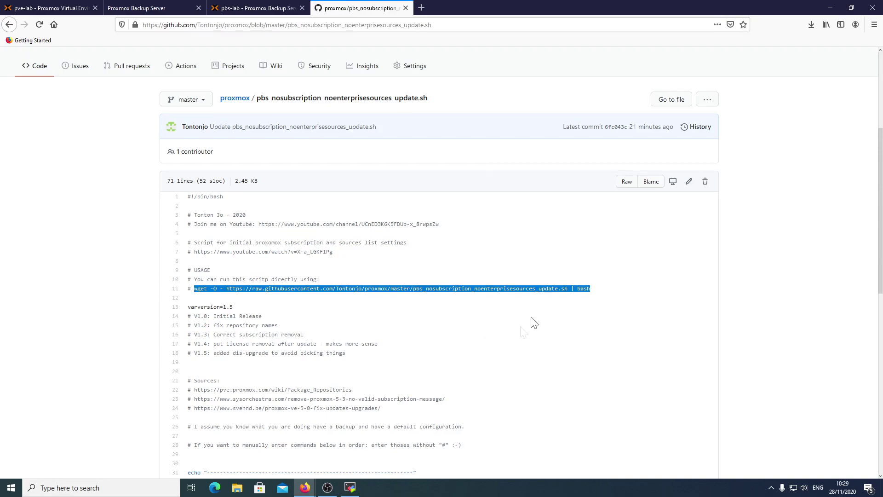
right_click(279, 291)
left_click(299, 296)
left_click_drag(256, 98, 269, 98)
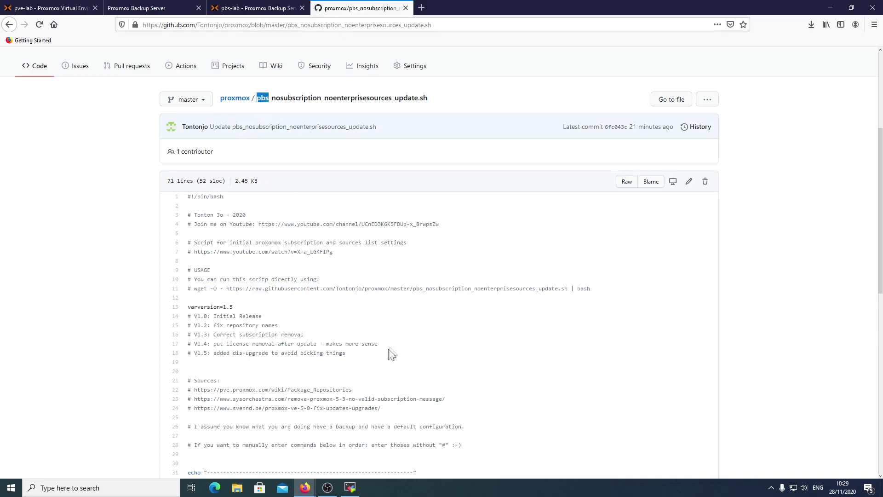
left_click(350, 487)
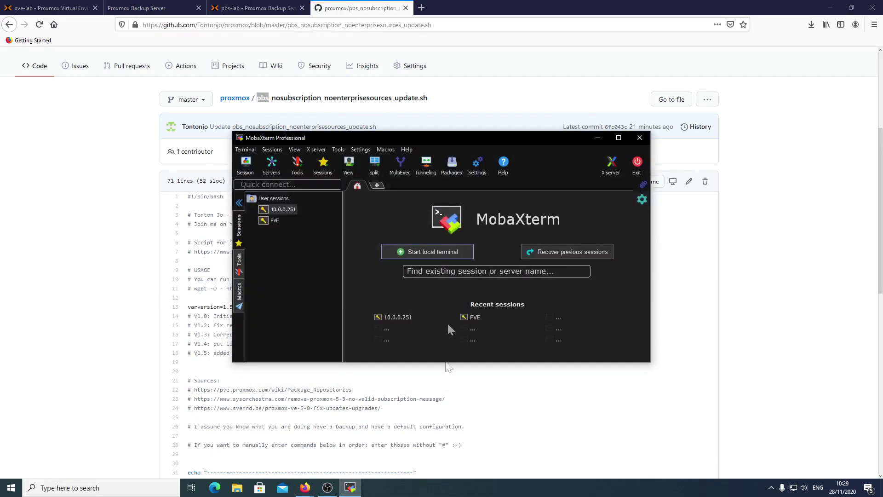
Open the 10.0.0.251 SSH session, paste the wget command and run the no-subscription script.
double_click(486, 138)
double_click(43, 75)
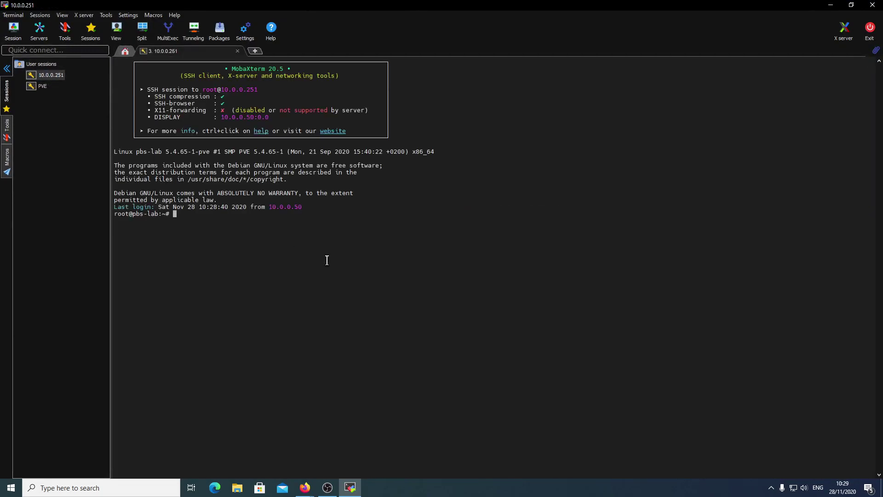
right_click(206, 214)
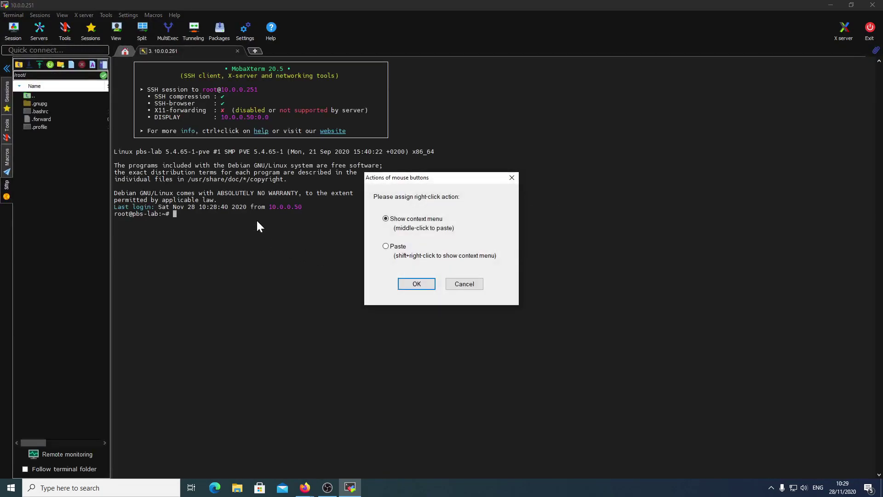
left_click(386, 246)
left_click(416, 284)
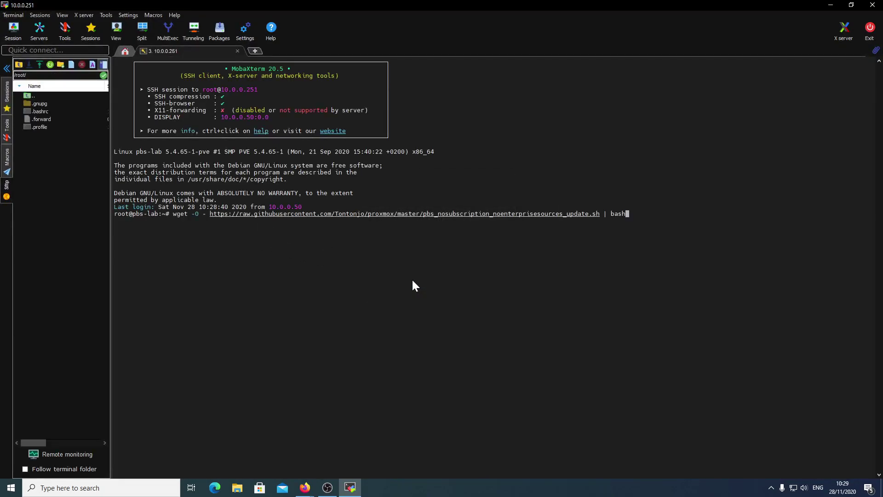
key("Return")
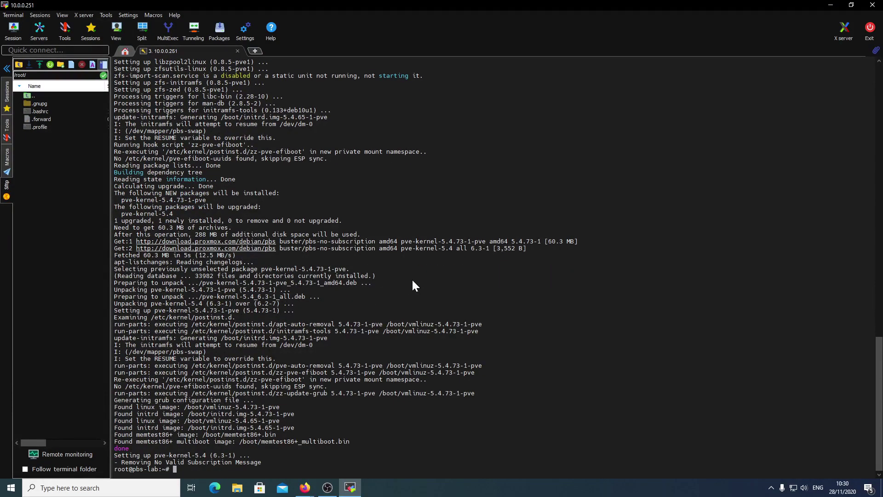
left_click(830, 10)
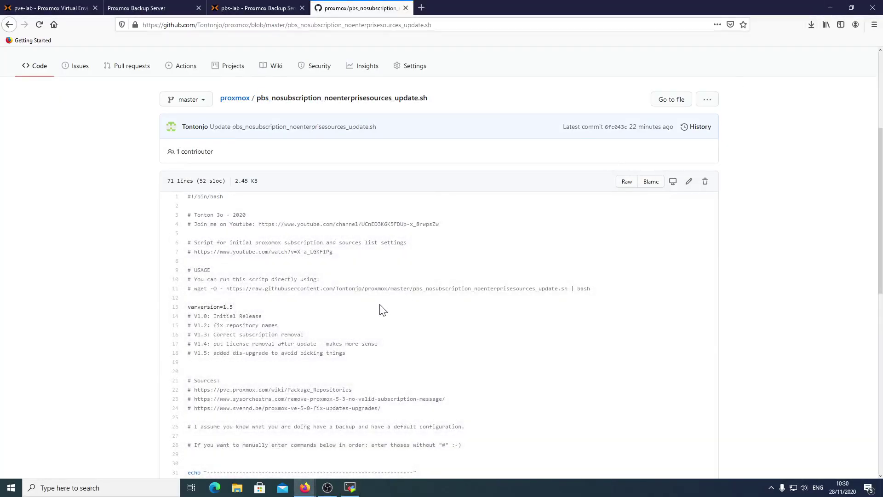
Switch to the pbs-lab tab and open Administration > Storage / Disks on the backup server.
left_click(244, 6)
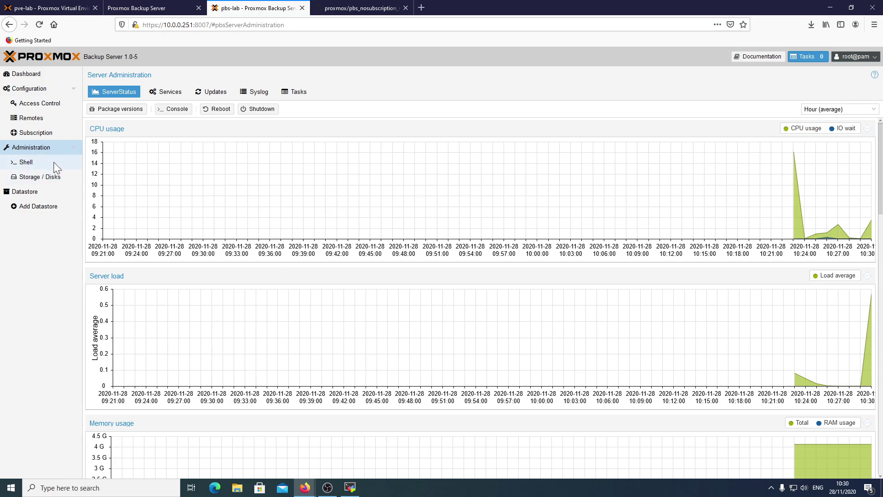
left_click(49, 177)
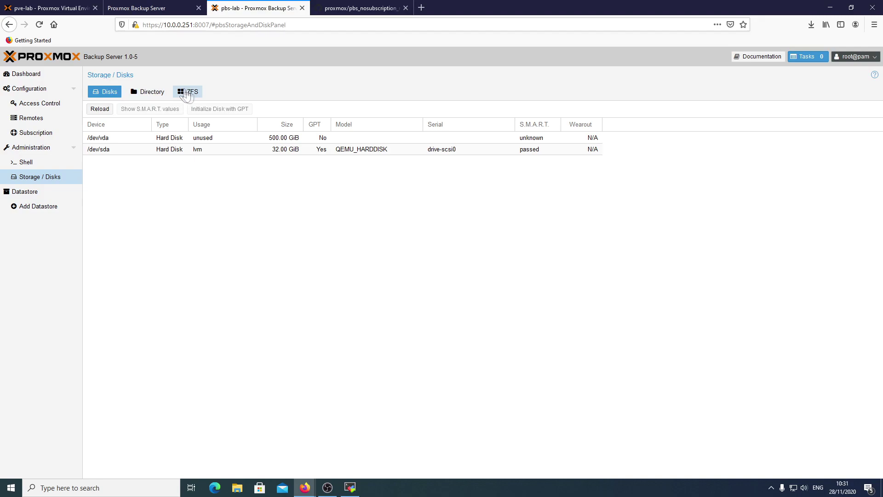
Start a new directory on /dev/vda with an ext4 filesystem named data.
left_click(156, 99)
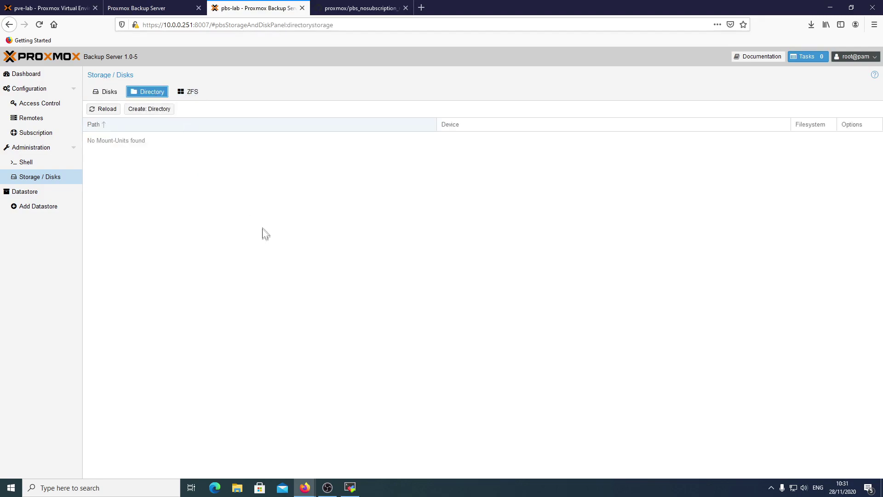
left_click(161, 110)
key("Down")
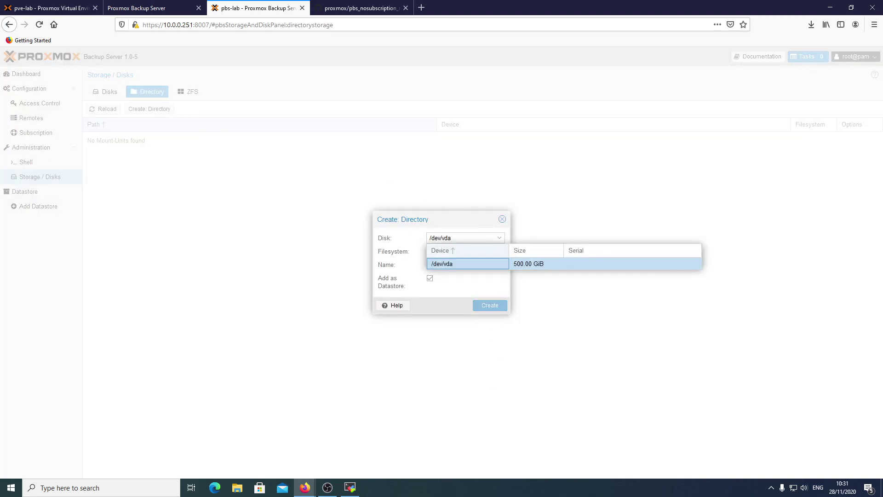
left_click(533, 266)
left_click(500, 252)
left_click(473, 265)
left_click(474, 265)
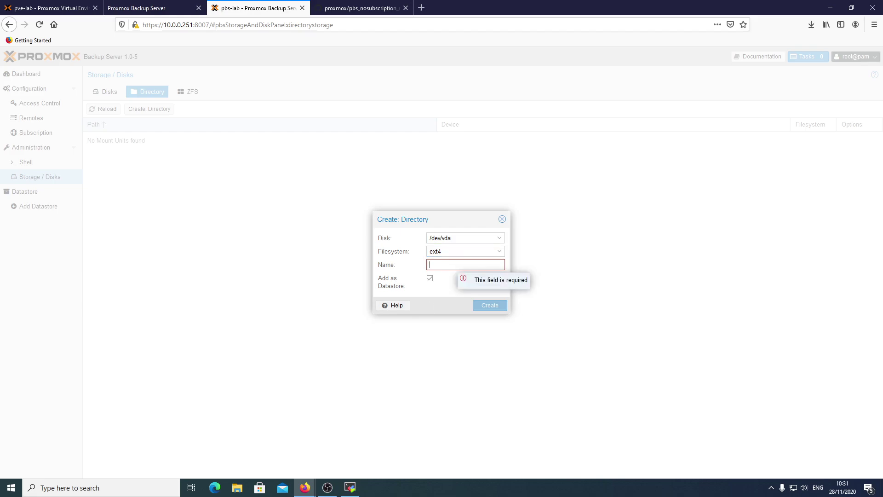
type("data")
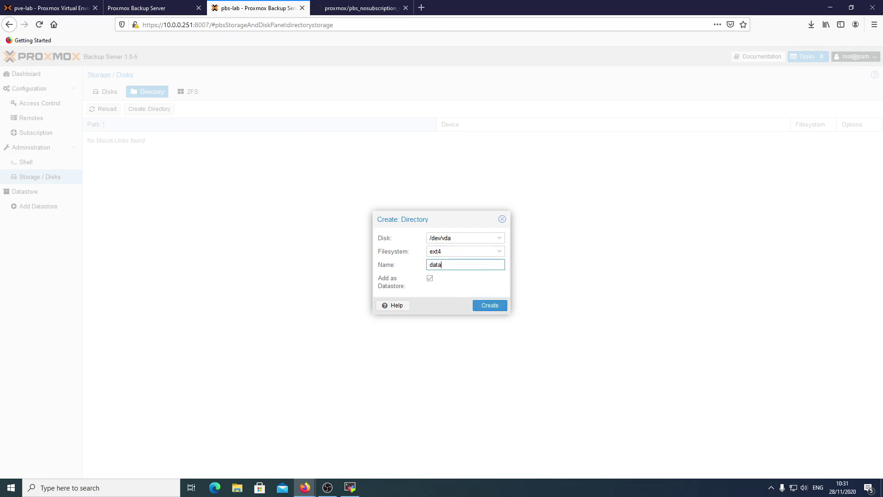
key("ctrl+a")
Untick Add as Datastore, create the directory, and confirm its task log reports OK.
left_click(429, 278)
left_click(491, 308)
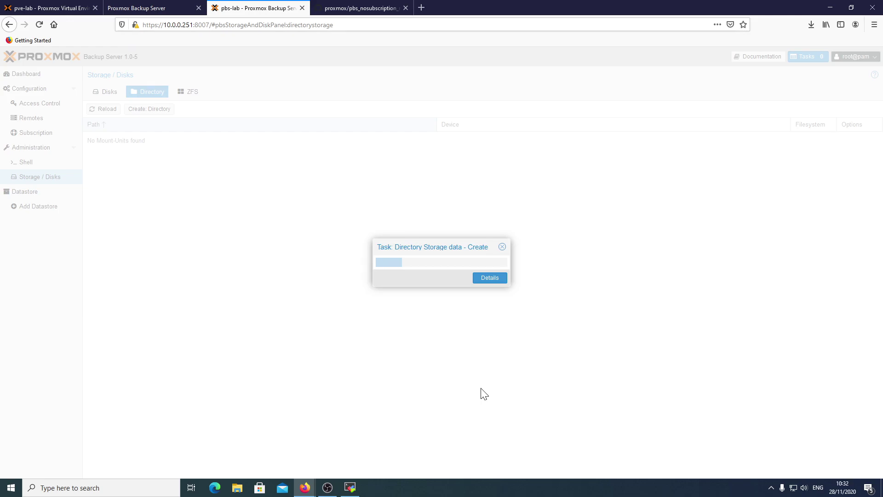
left_click(493, 280)
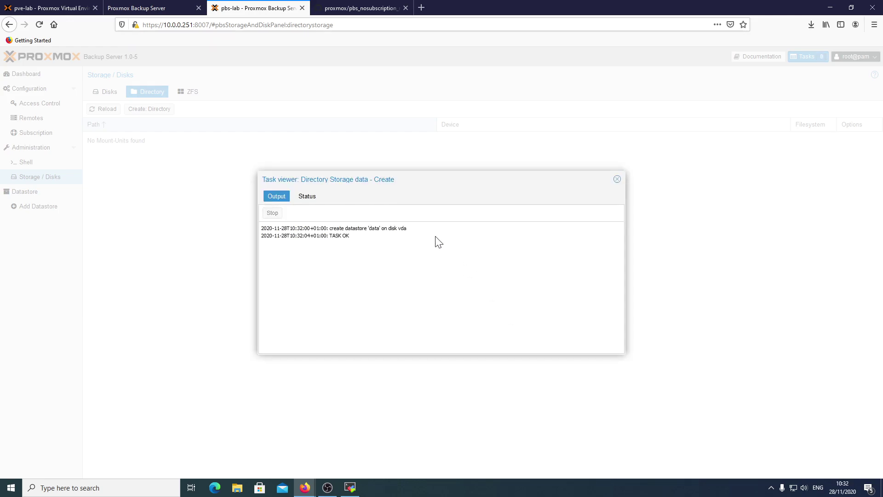
left_click(617, 179)
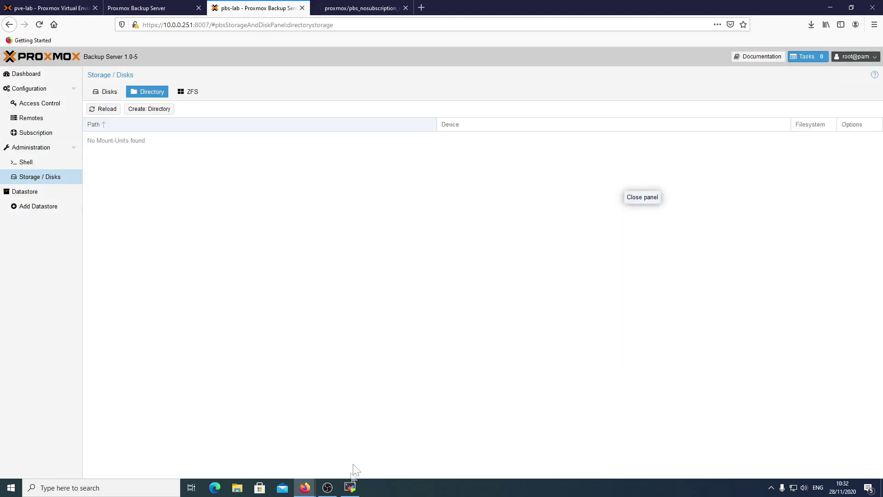
left_click(350, 488)
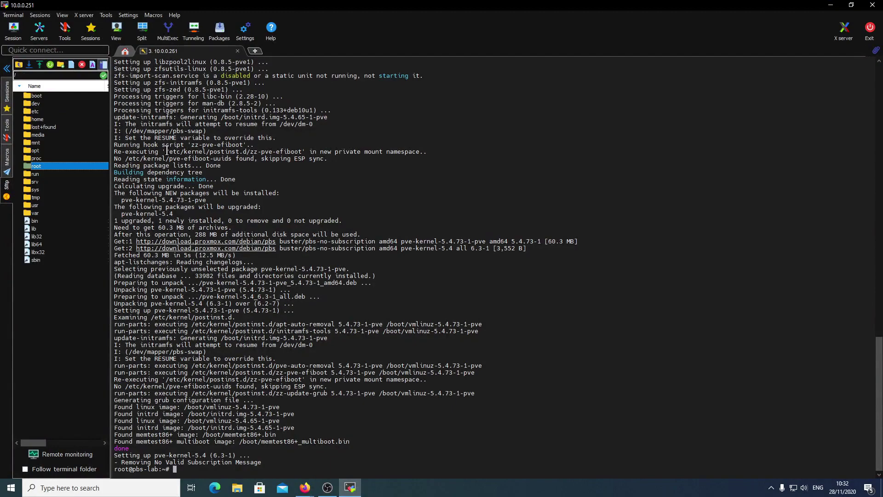
Check in MobaXterm that /mnt/datastore/data holds only lost+found, then return to the PBS page.
double_click(41, 143)
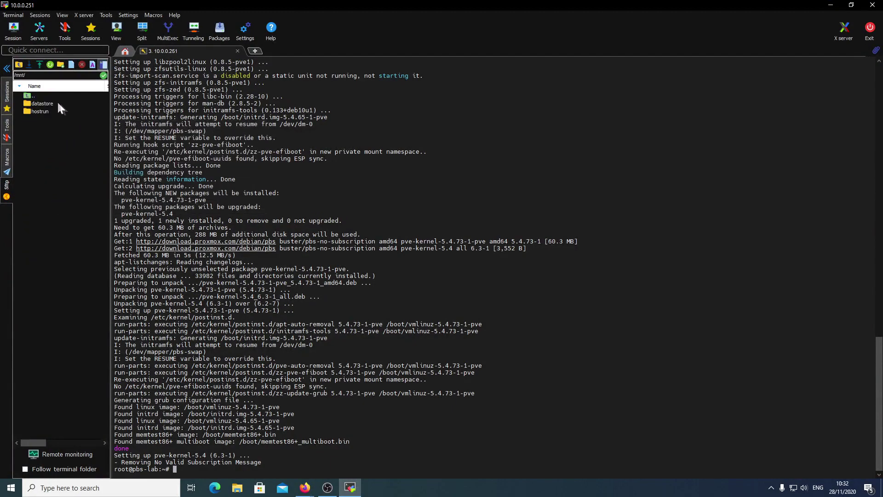
double_click(51, 103)
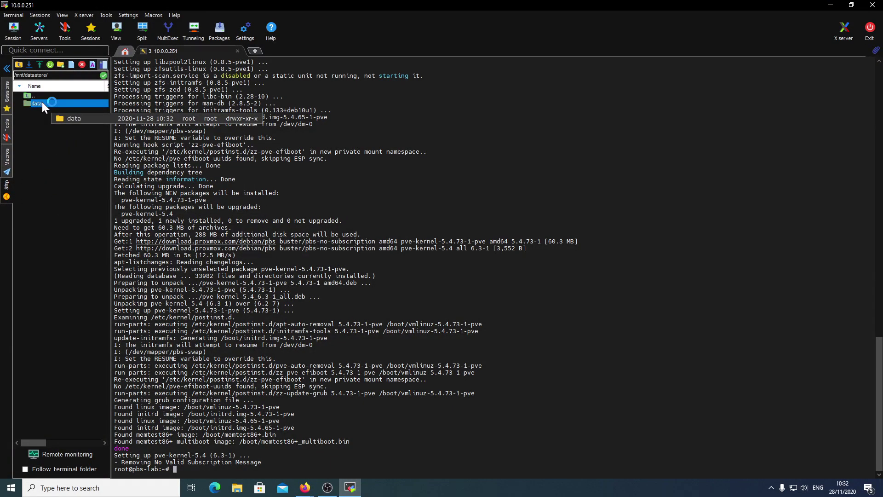
double_click(184, 1)
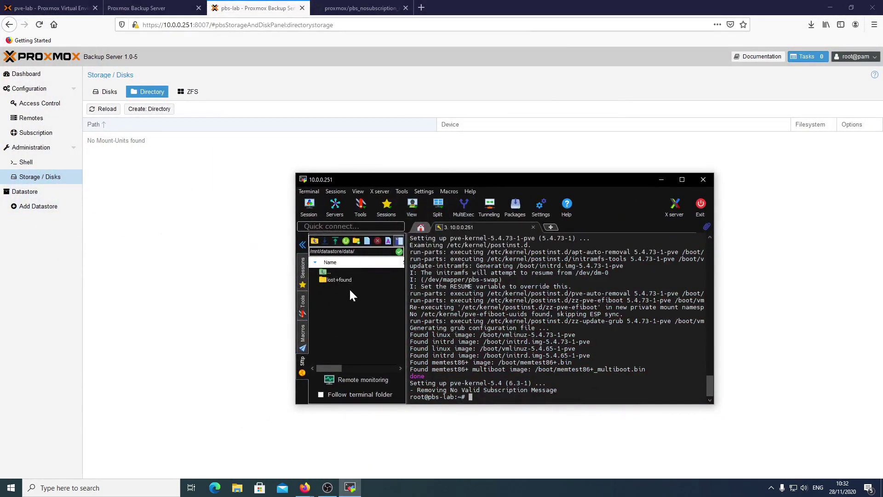
left_click(121, 202)
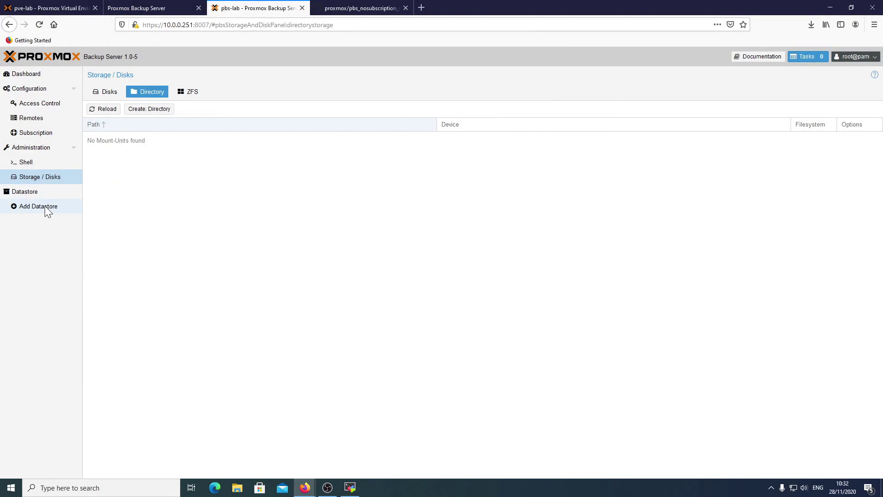
Add a datastore named datastore1 with backing path /mnt/datastore/data/datastore1.
left_click(45, 205)
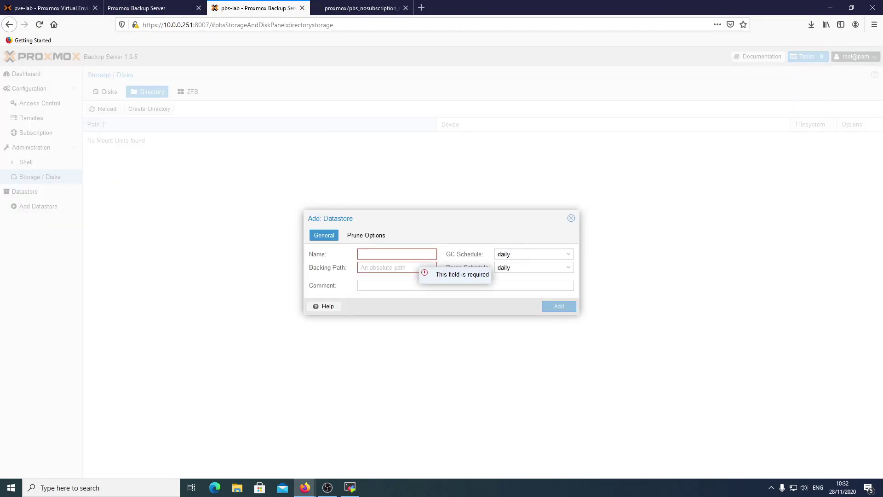
type("datastore1")
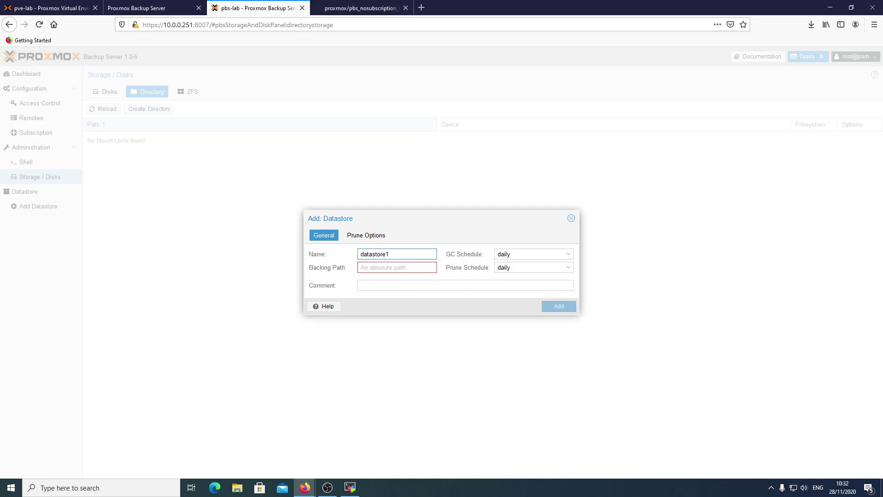
left_click_drag(420, 222, 347, 161)
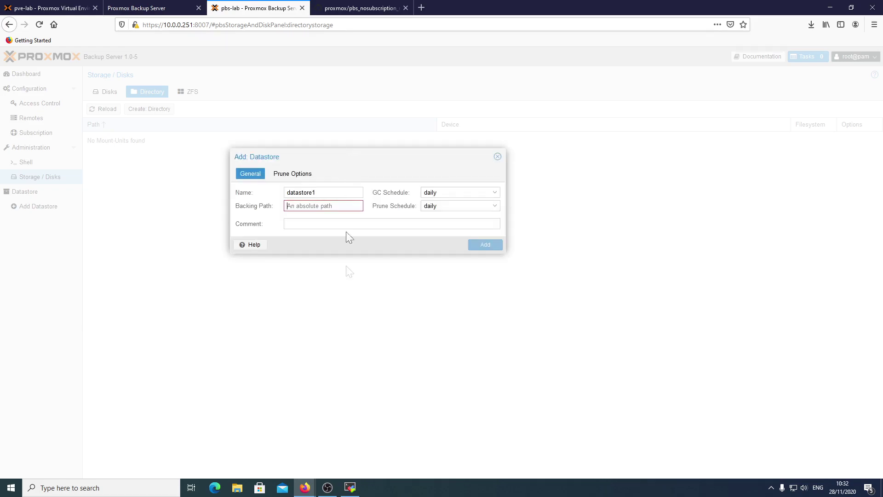
left_click(349, 488)
left_click(341, 252)
key("ctrl+c")
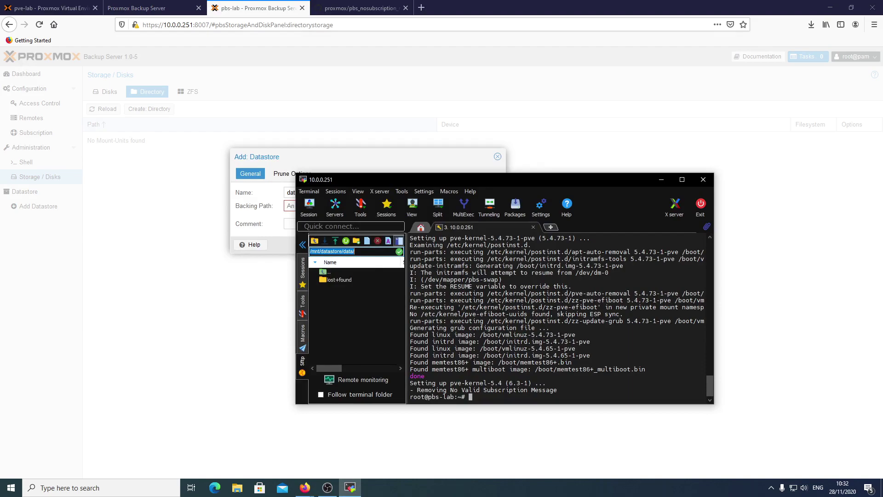
left_click_drag(399, 176, 402, 318)
left_click(347, 206)
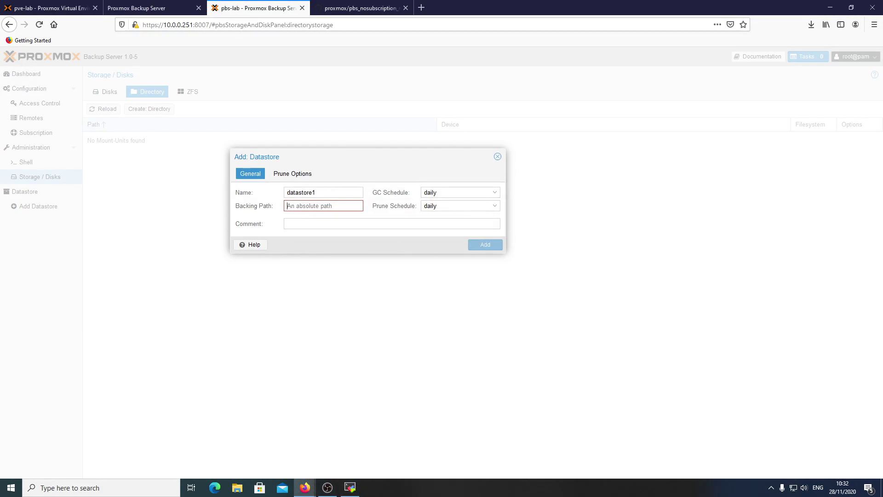
key("ctrl+v")
left_click_drag(342, 194, 286, 197)
key("ctrl+c")
left_click(349, 206)
key("ctrl+v")
key("ctrl+a")
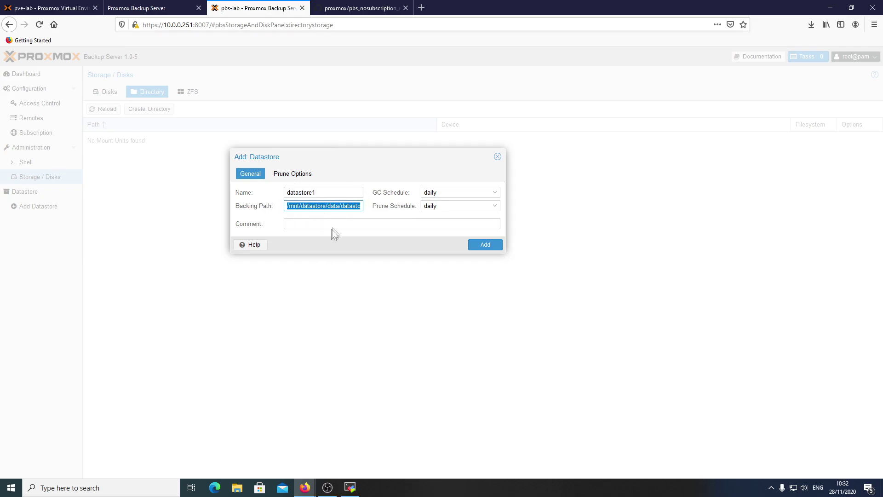
Keep the garbage collection schedule at daily and bring up the prune settings.
left_click(360, 227)
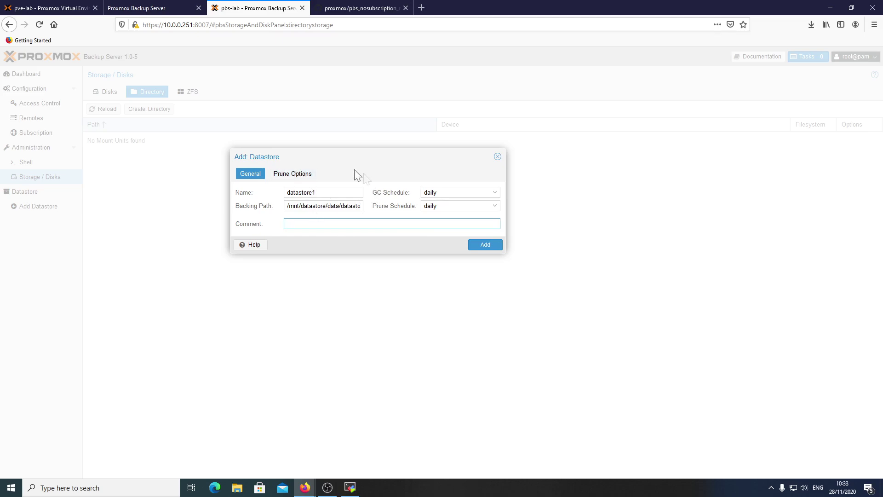
left_click(374, 192)
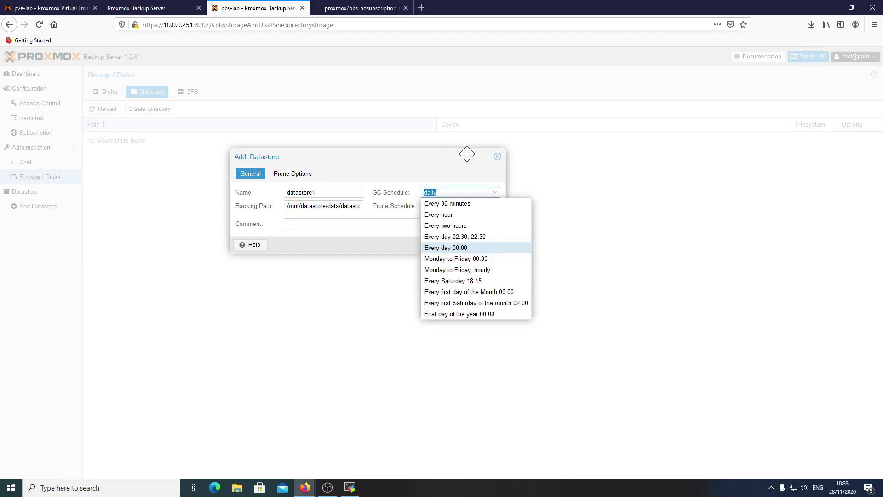
left_click(432, 164)
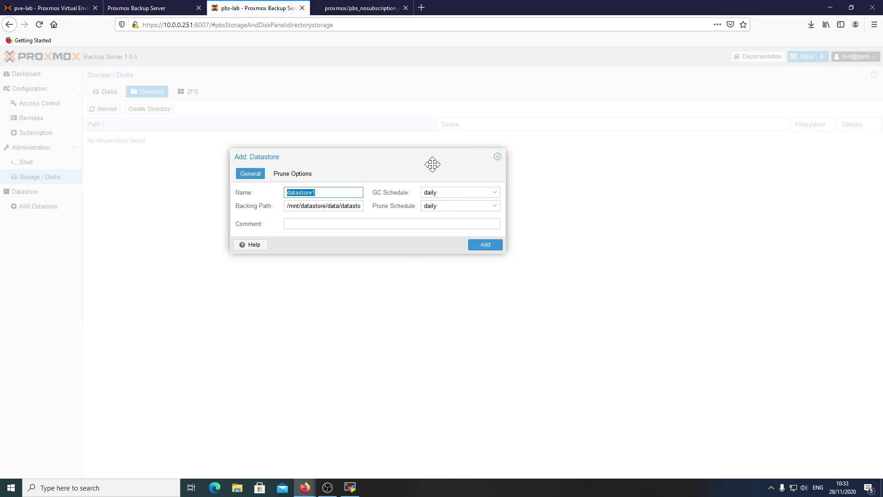
left_click(293, 173)
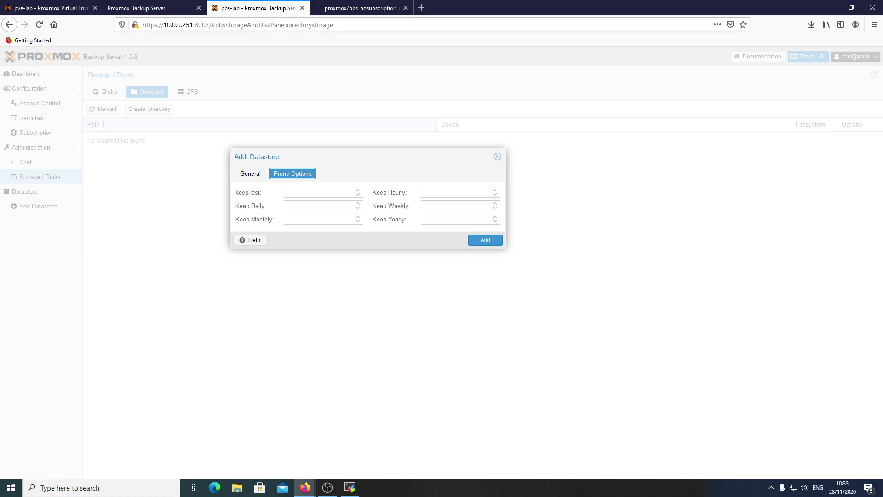
Set retention to keep-daily 7, keep-monthly 12, keep-yearly 1 and add datastore1.
left_click(289, 206)
type("7")
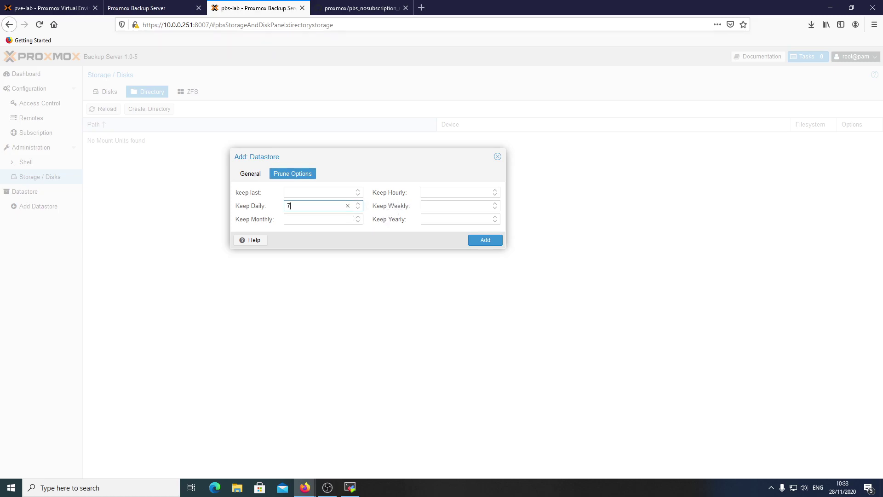
left_click(289, 219)
type("12")
left_click(458, 219)
type("1")
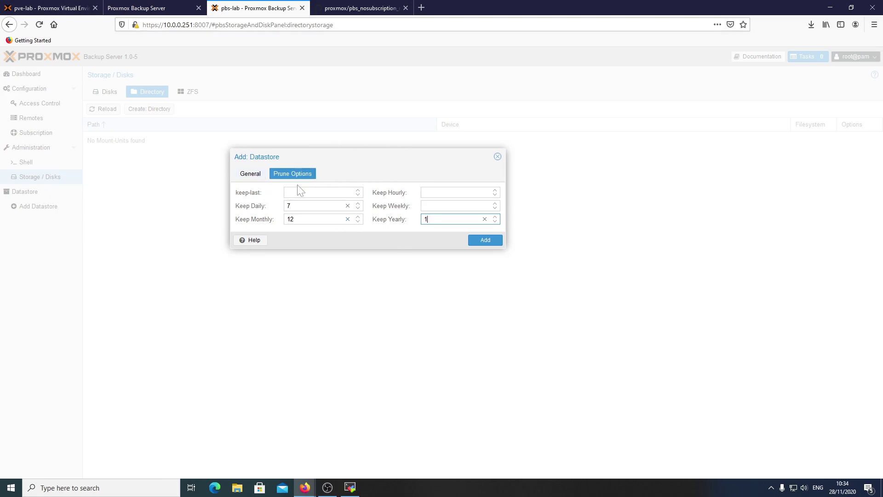
key("Return")
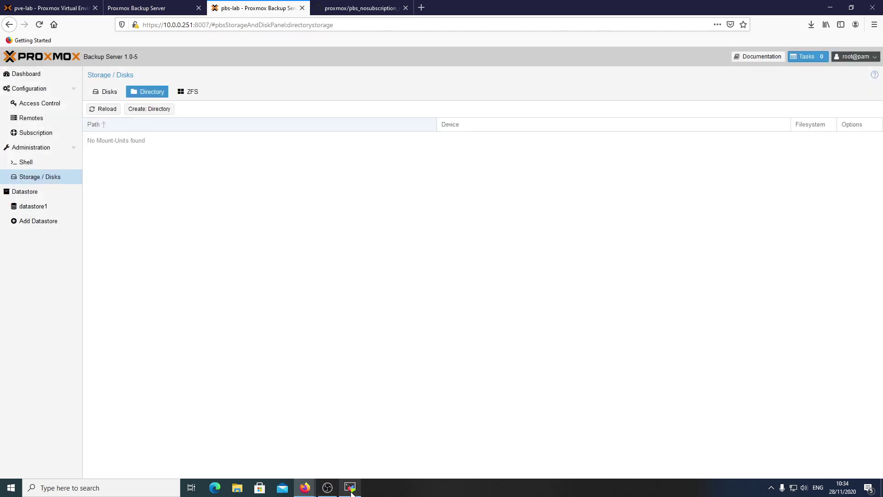
left_click(350, 488)
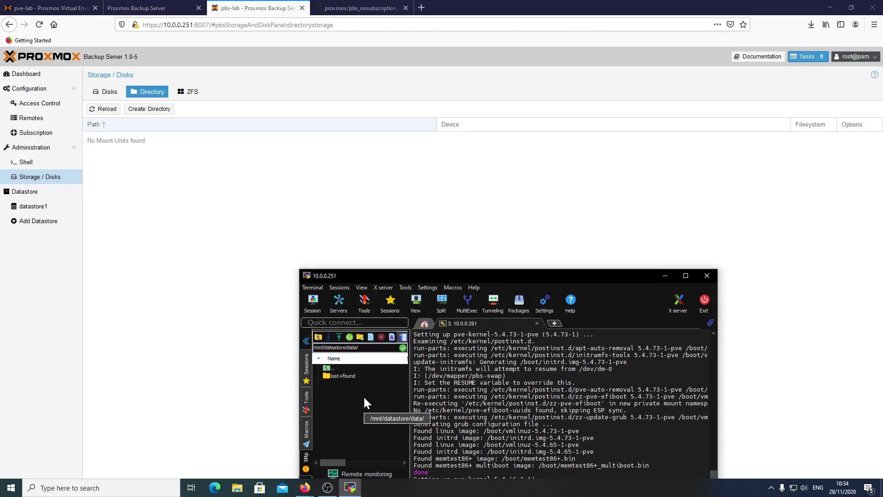
Confirm in MobaXterm that datastore1 contains .chunks and .lock, then view datastore1's summary in PBS.
double_click(434, 274)
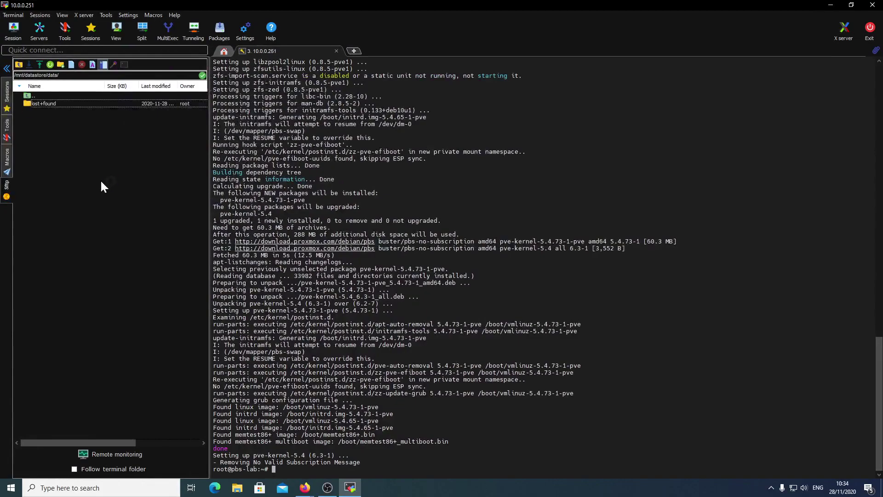
double_click(59, 104)
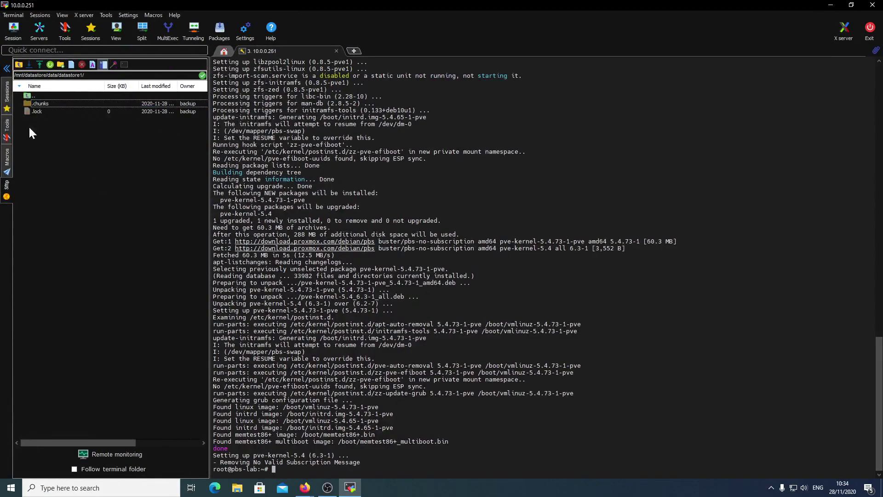
left_click(830, 8)
left_click(27, 207)
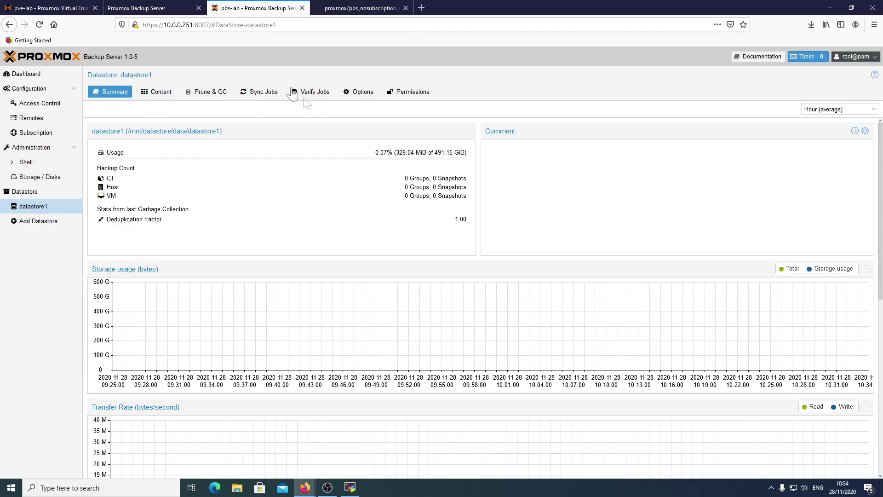
In the pve-lab tab, open Datacenter > Storage, which lists local and local-lvm.
left_click(62, 9)
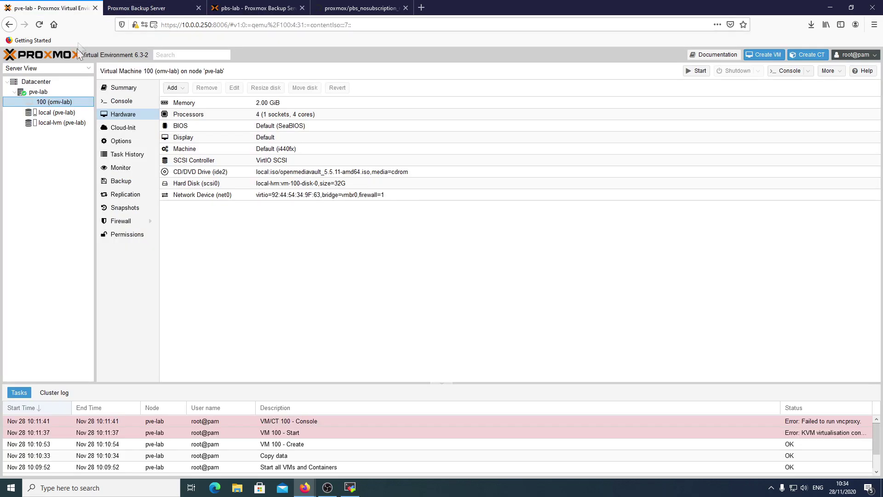
left_click(43, 85)
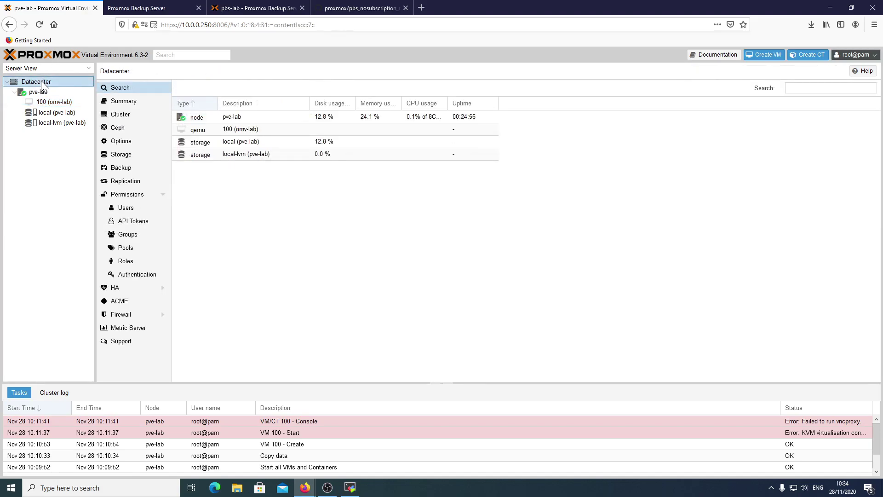
left_click(119, 154)
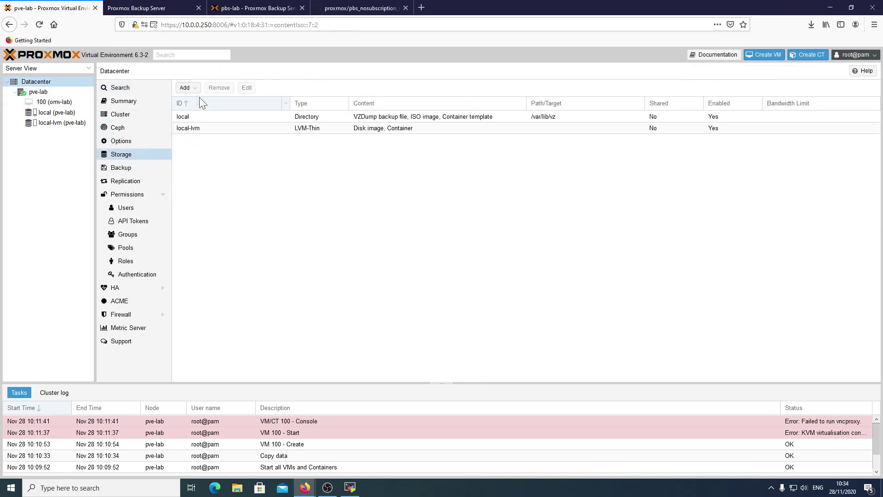
Add a Proxmox Backup Server storage with ID pbs-lab and server 10.0.0.251, then check datastore1 on PBS.
left_click(185, 88)
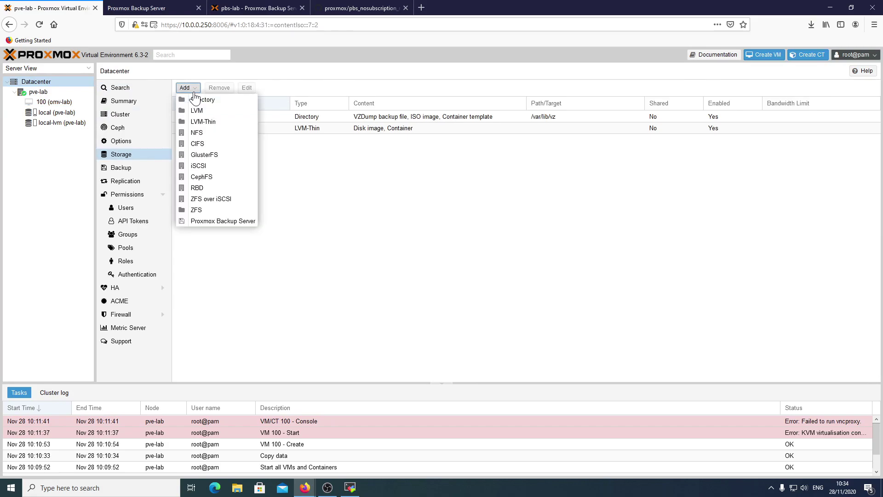
left_click(218, 222)
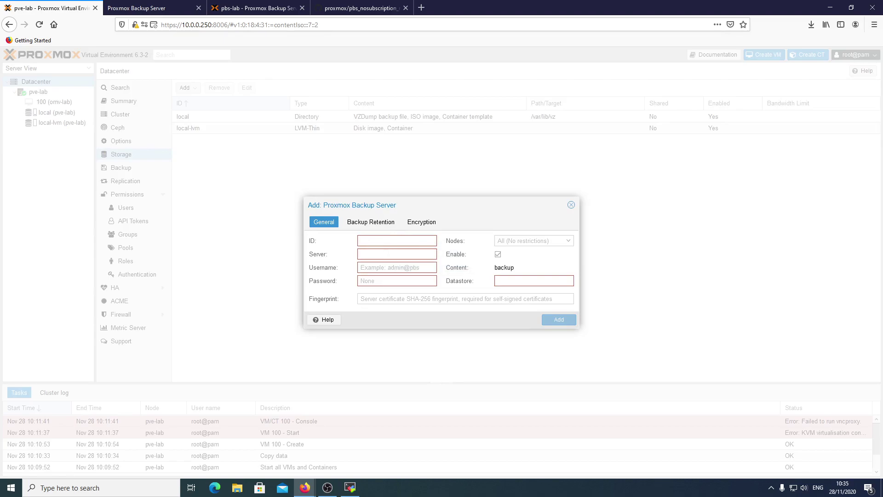
type("pbs-lab")
left_click(397, 254)
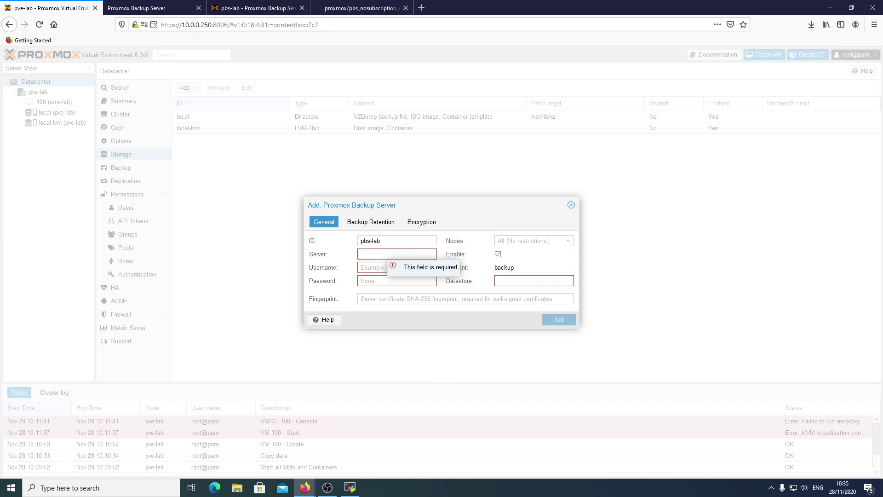
type("10.0.")
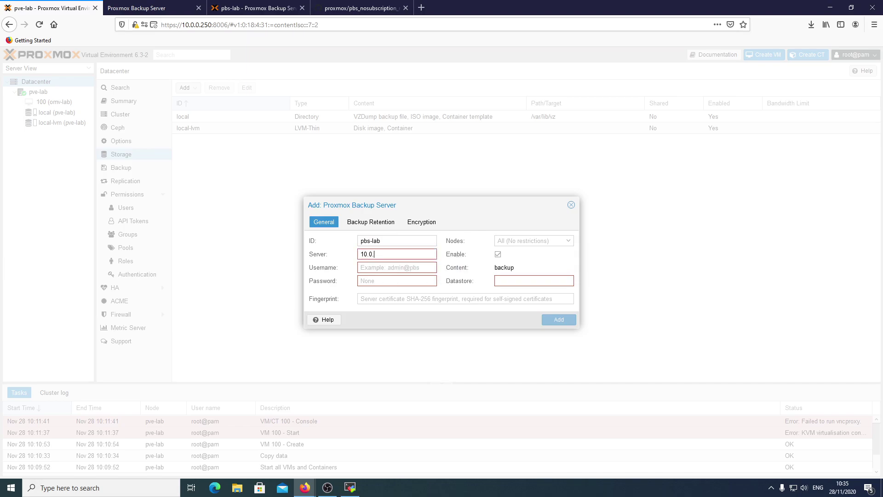
type("0.251")
key("Tab")
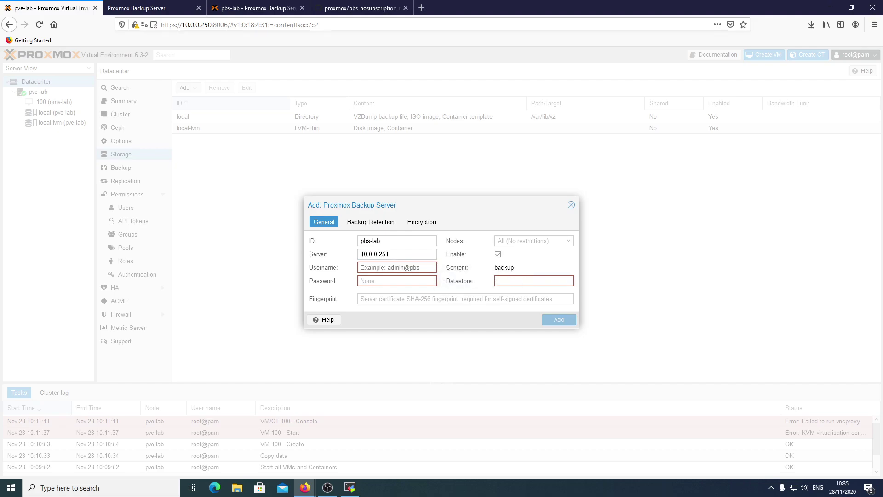
left_click(234, 8)
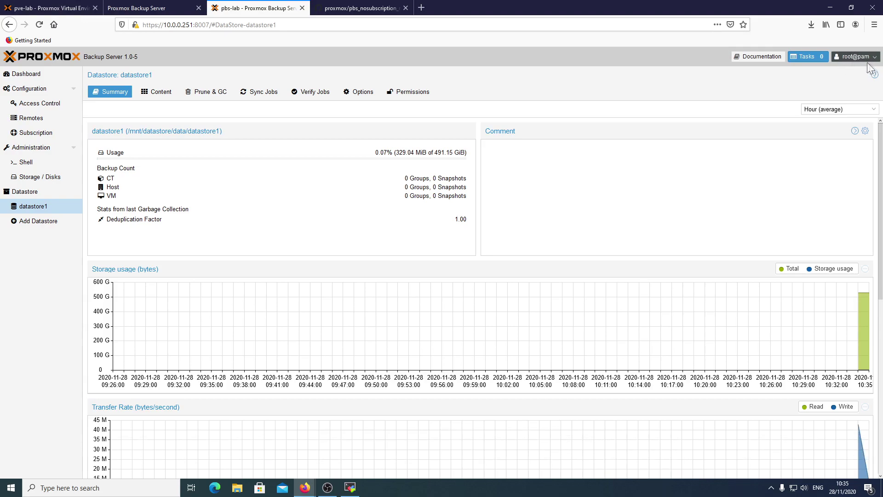
Enter username root@pam and the account password in the storage form.
left_click(64, 2)
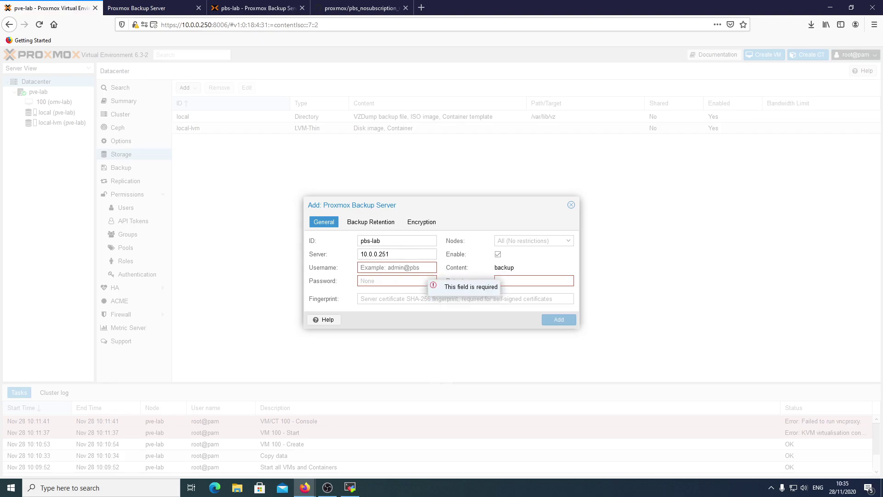
type("root@pam")
key("Tab")
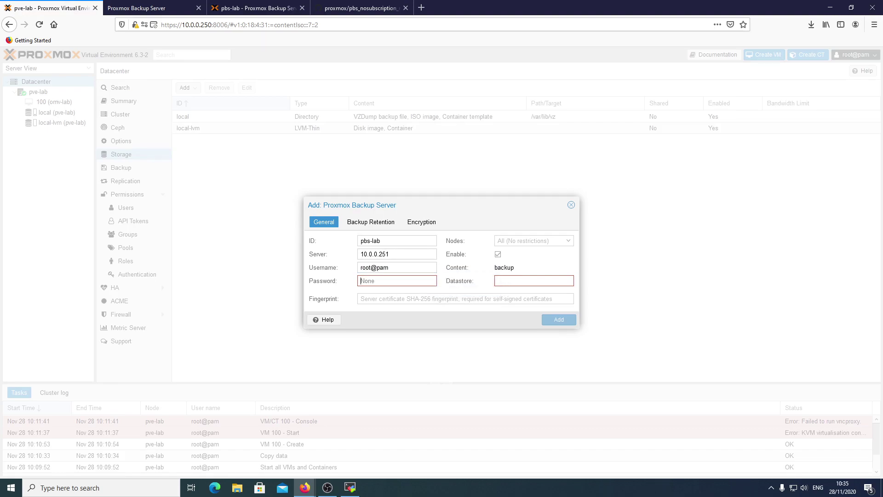
type("•")
type("*****")
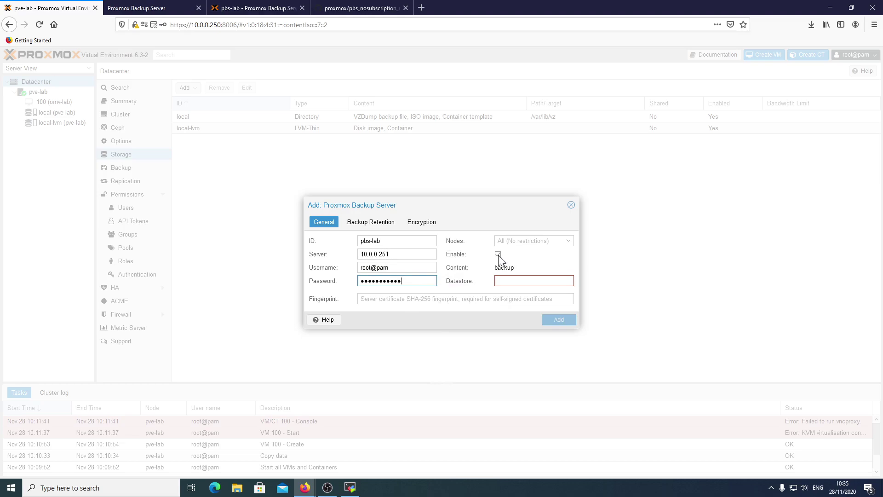
left_click(509, 282)
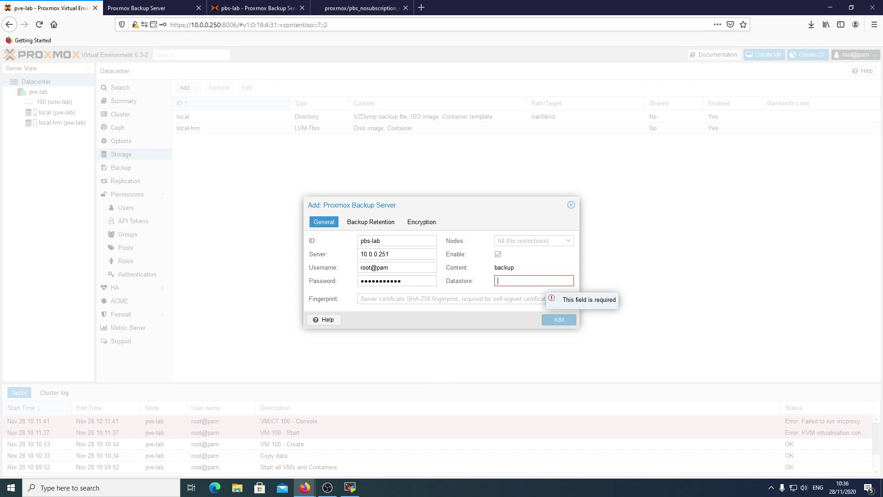
Verify the datastore name on PBS and enter datastore1 in the Datastore field.
left_click(253, 8)
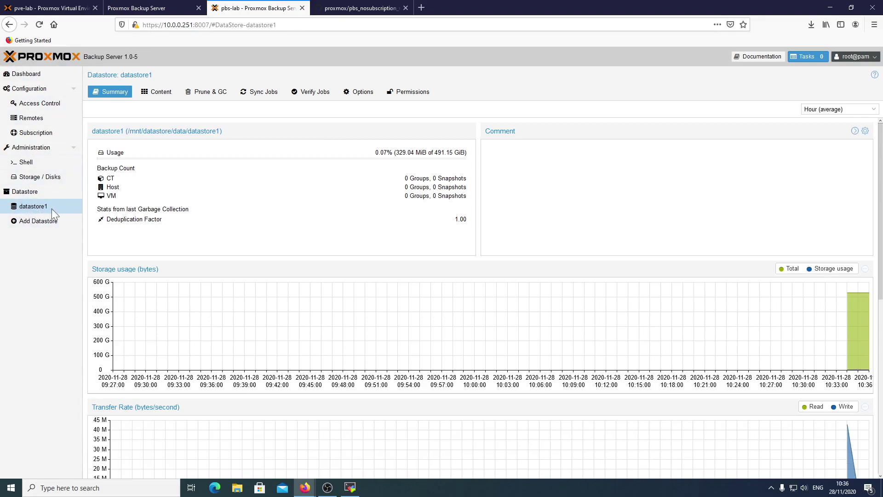
left_click(51, 7)
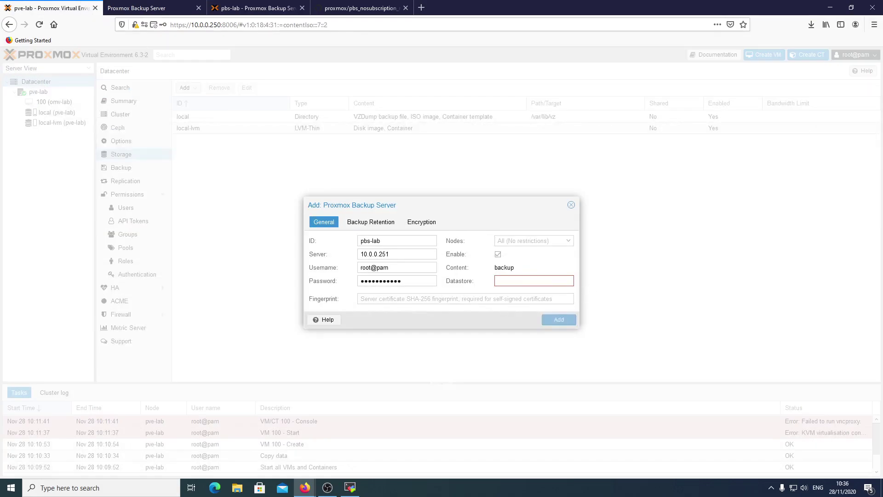
type("datastore1")
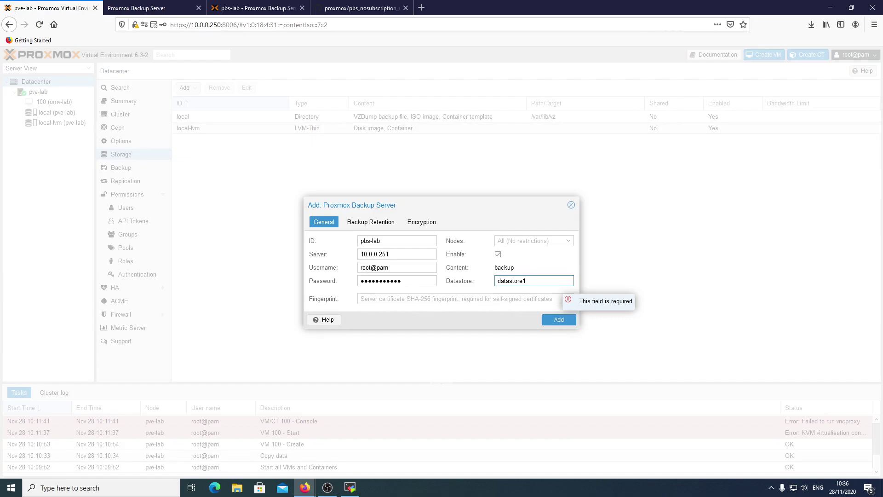
key("Tab")
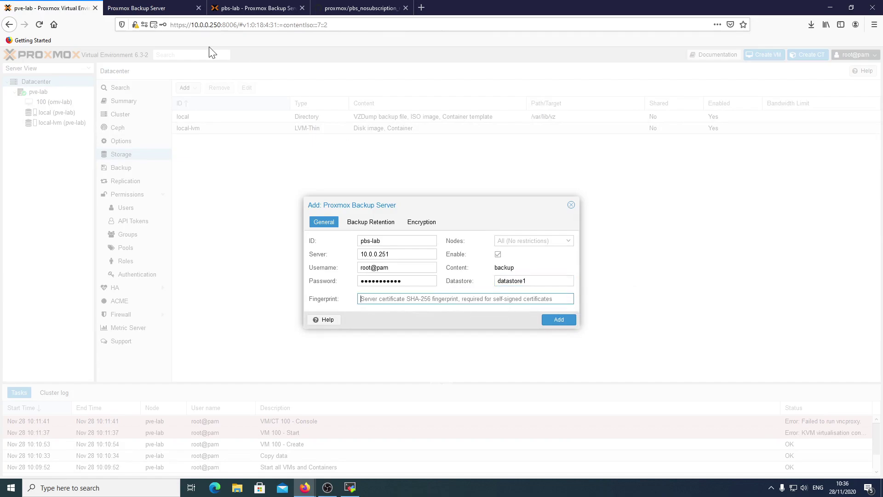
left_click(272, 7)
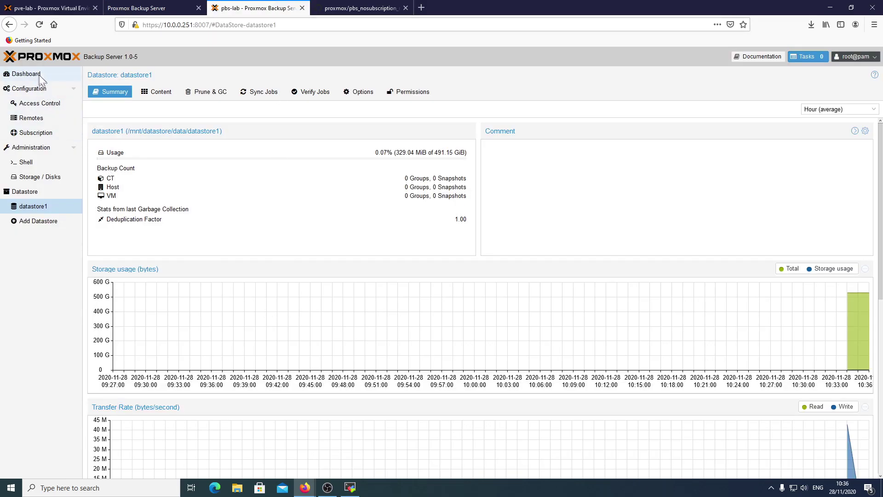
Paste the backup server's certificate fingerprint into the form and keep all backups for retention.
left_click(41, 74)
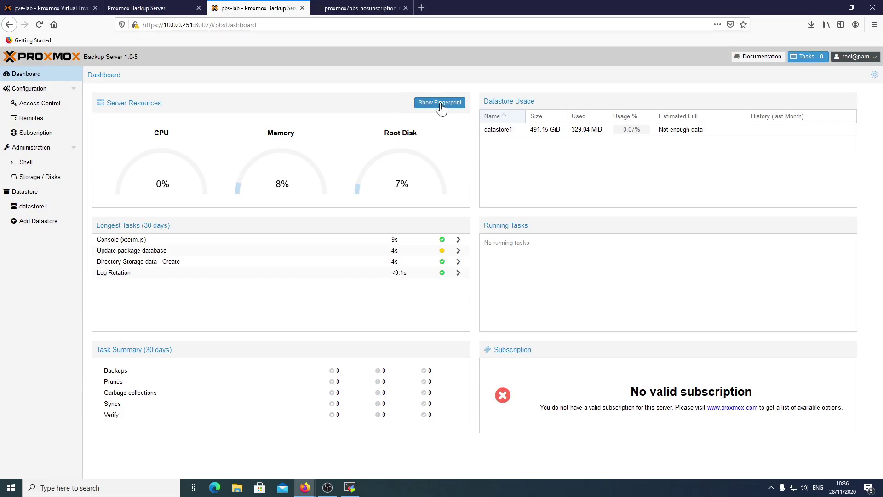
left_click(441, 105)
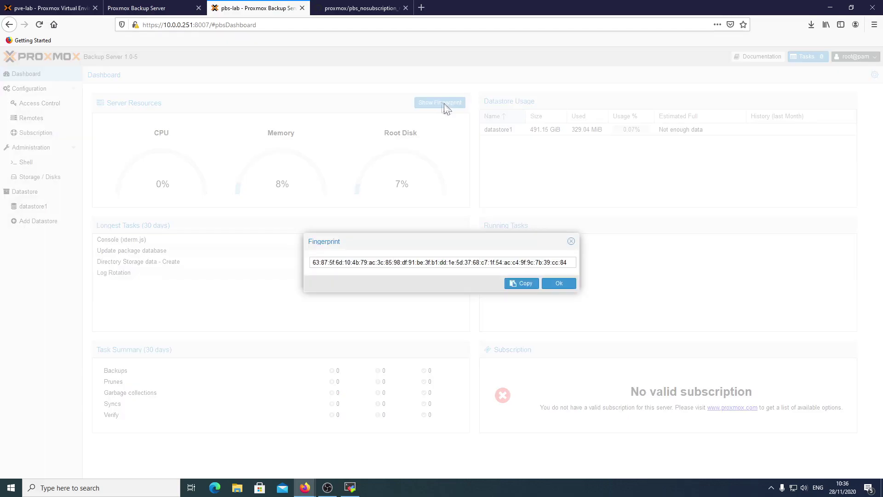
left_click(519, 284)
key("ctrl+c")
left_click(56, 8)
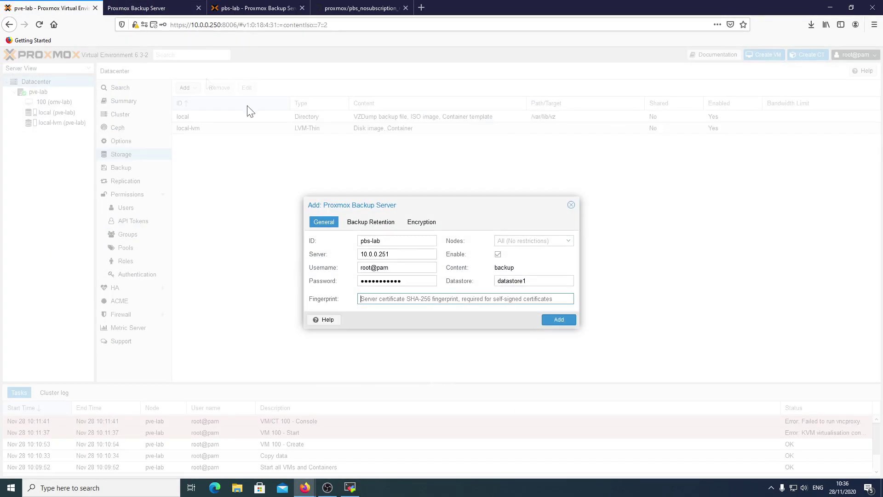
left_click(452, 298)
key("ctrl+v")
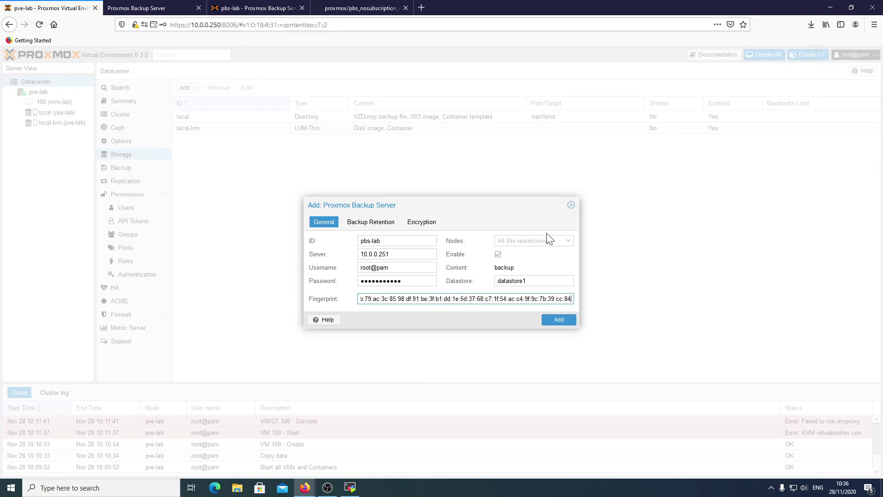
left_click(372, 222)
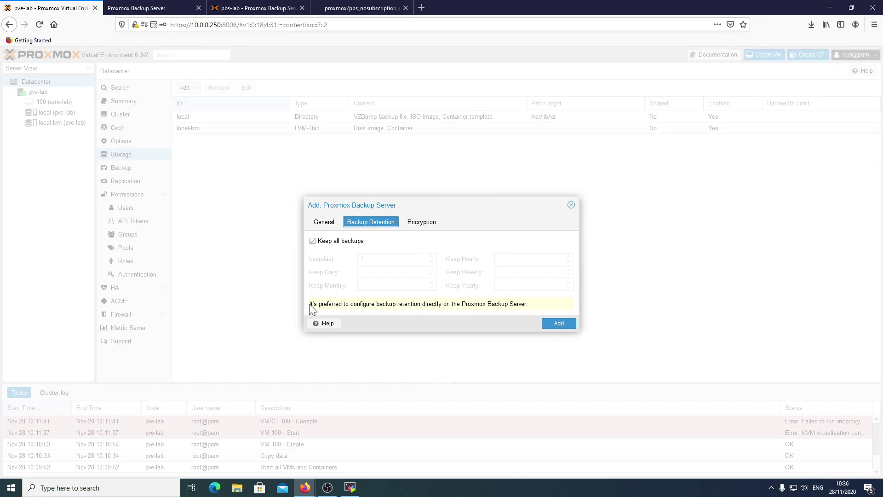
Note the server-side retention advice, keep 'Do not encrypt backups', and add the pbs-lab storage.
left_click_drag(311, 304, 537, 305)
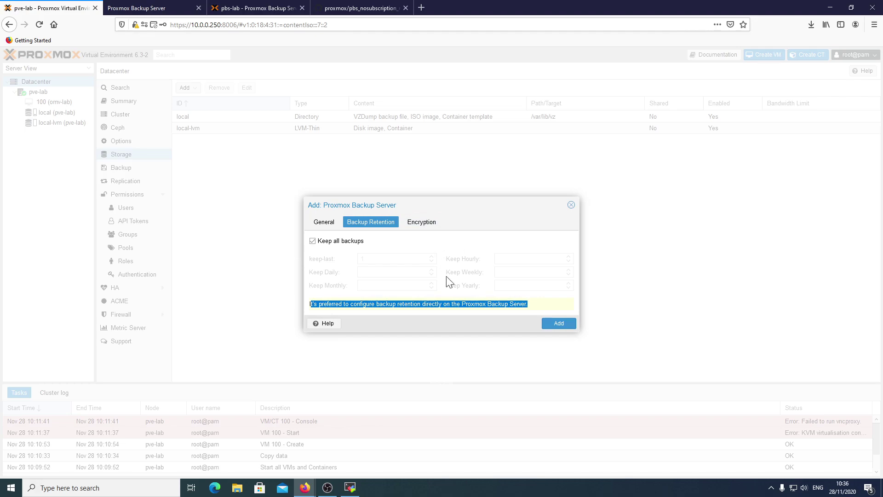
left_click(421, 224)
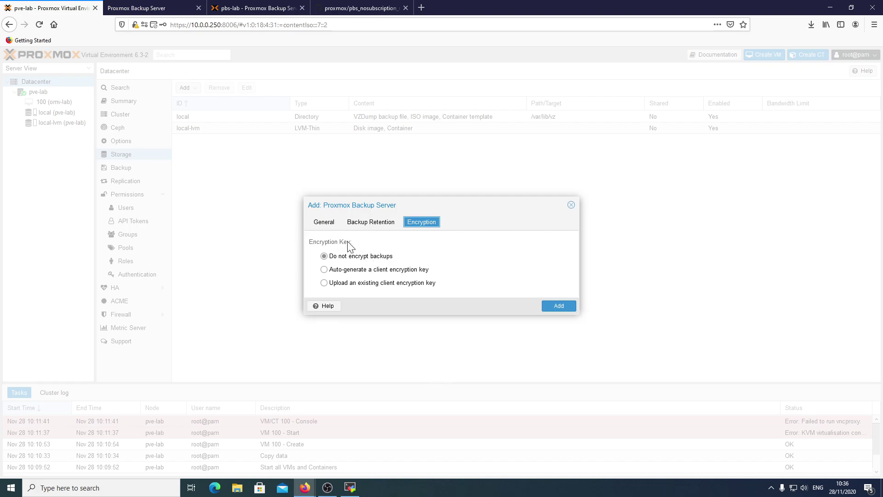
left_click(323, 226)
left_click(559, 320)
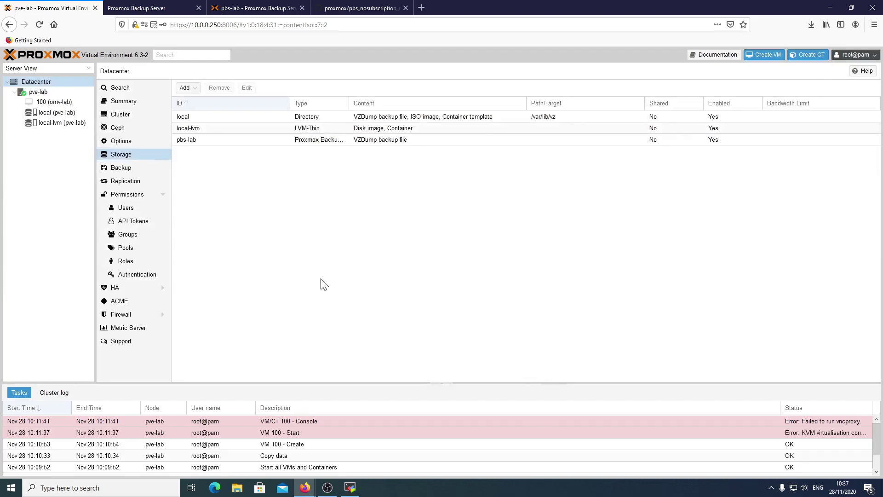
View the pbs-lab storage Summary, then go to Datacenter's Backup section.
left_click(58, 132)
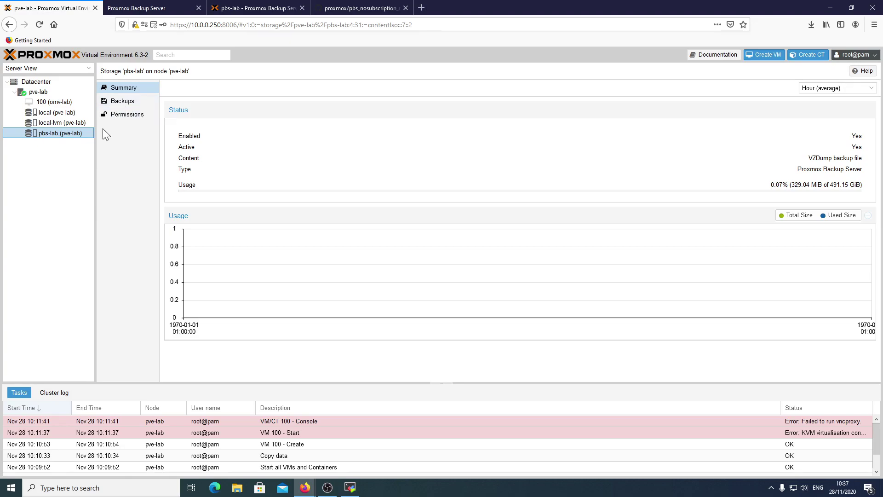
left_click(38, 84)
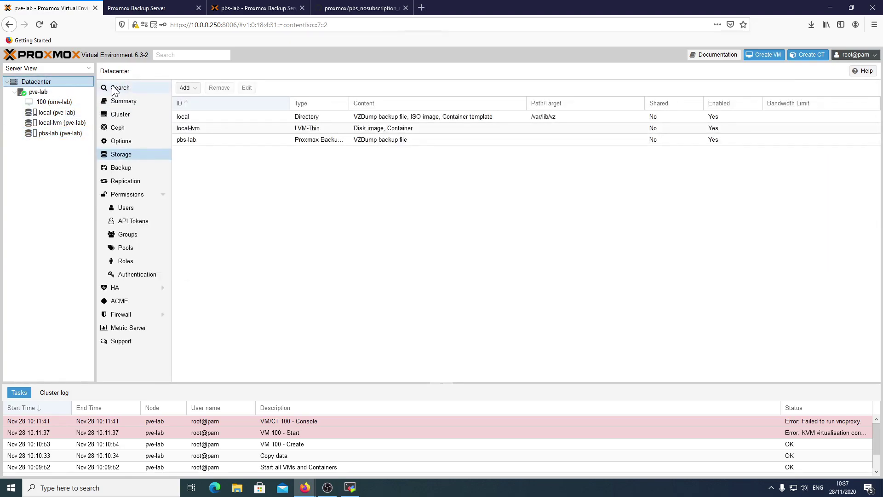
left_click(138, 168)
Start a new backup job and set its storage to pbs-lab.
left_click(185, 87)
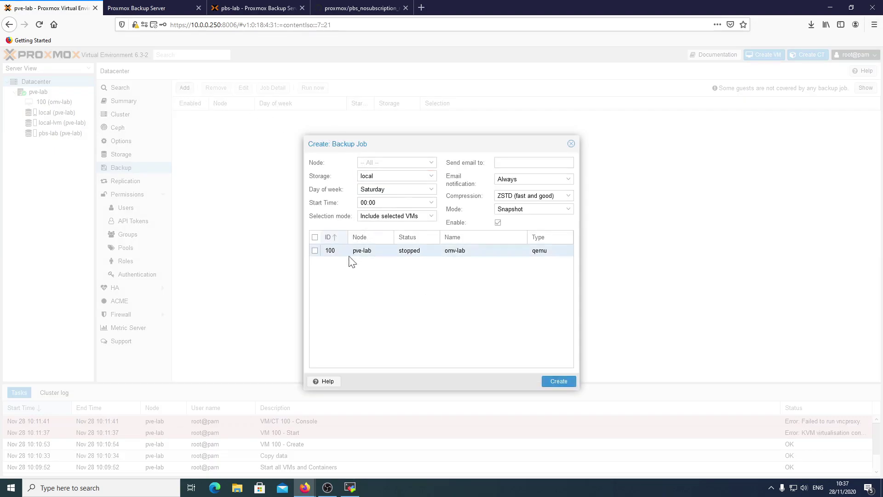
left_click(382, 162)
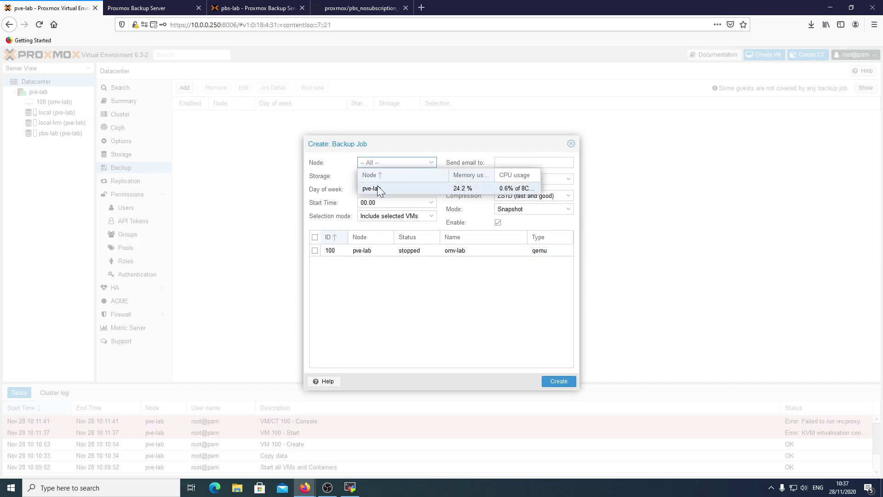
left_click(377, 154)
left_click(396, 176)
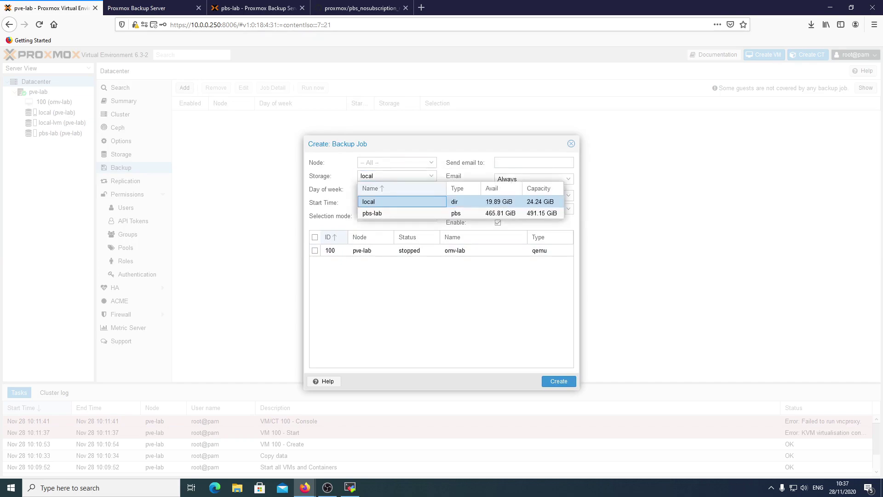
key("Return")
key("Down")
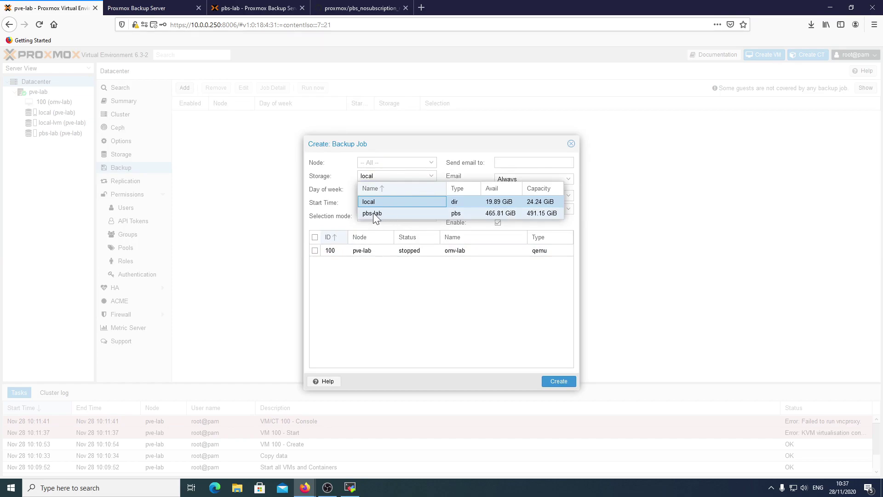
left_click(409, 213)
Add Monday, Tuesday, Wednesday, Thursday, Friday and Sunday to the job's days of week.
key("Tab")
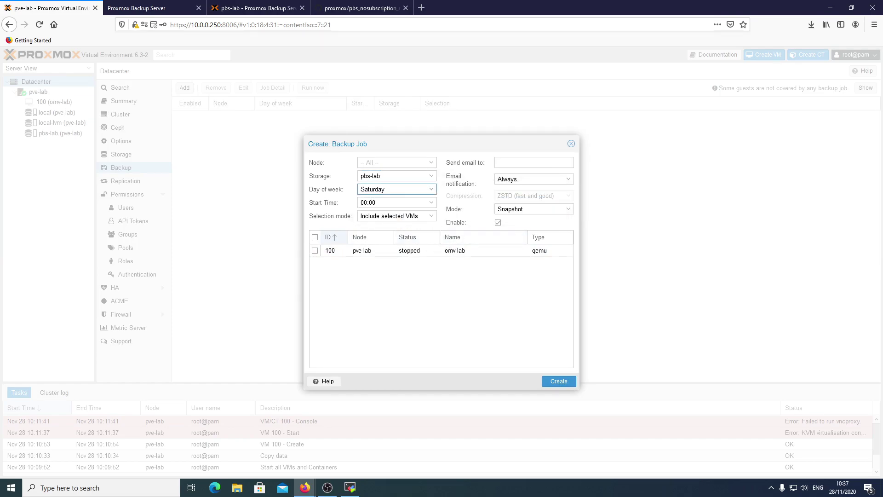
key("Down")
left_click(384, 200)
left_click(384, 211)
left_click(384, 222)
left_click(384, 233)
left_click(381, 245)
left_click(387, 266)
key("Tab")
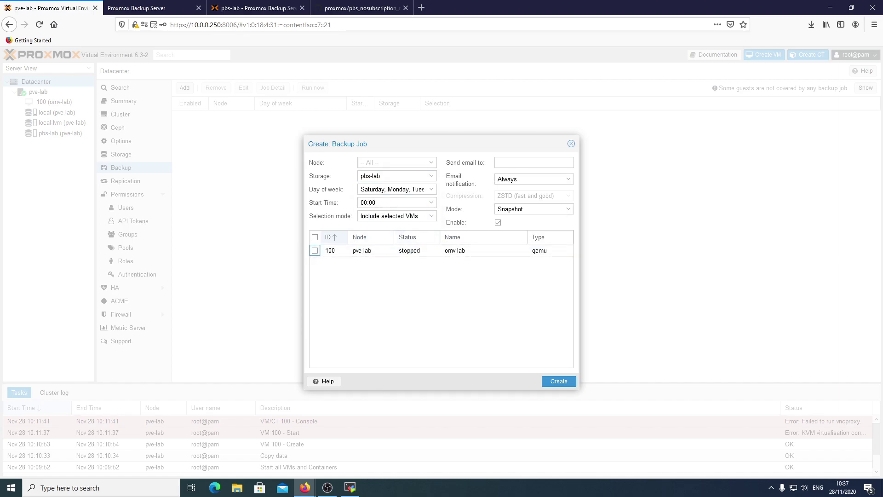
Include VM 100 in the backup job, then switch to the GitHub script page.
left_click(314, 250)
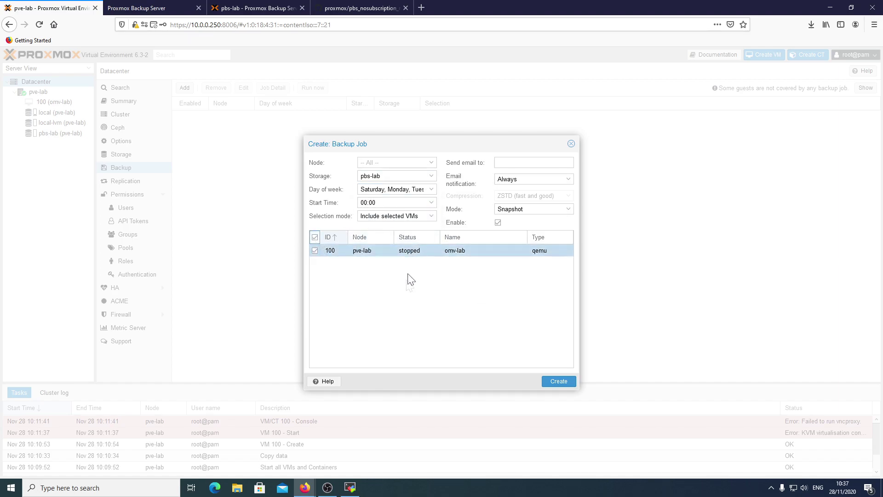
left_click_drag(489, 143, 437, 108)
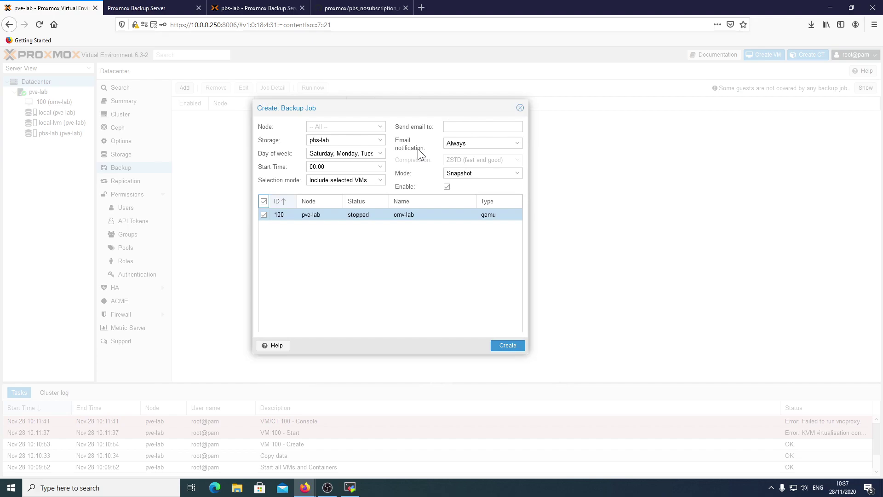
left_click(361, 8)
Open and skim ez_proxmox_mail_configurator.sh in the proxmox repository, then return to Proxmox VE.
left_click(234, 100)
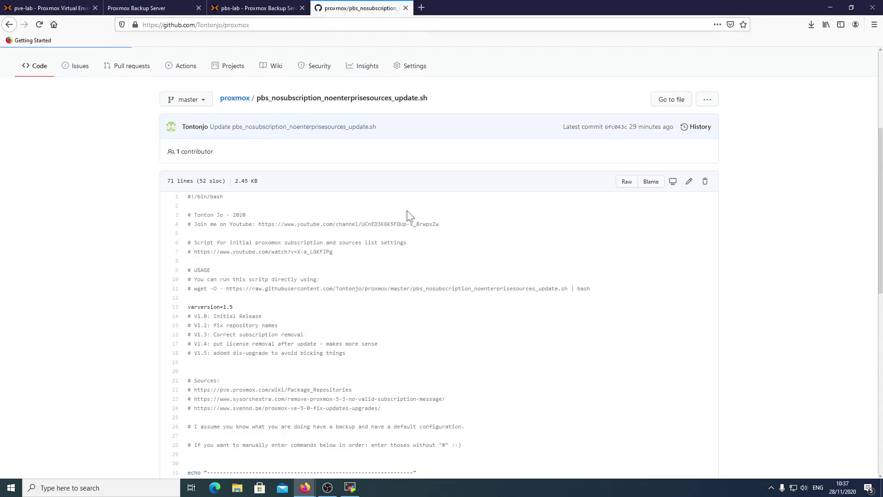
left_click(215, 411)
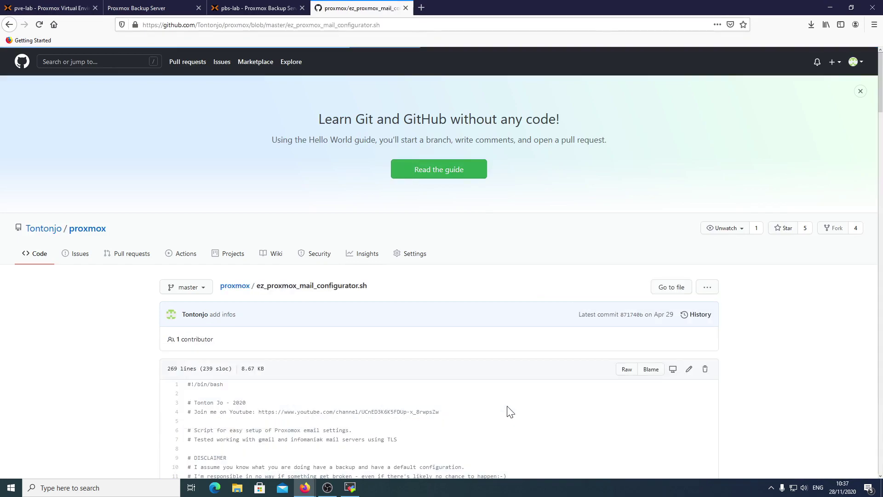
scroll(322, 184, "down", 3)
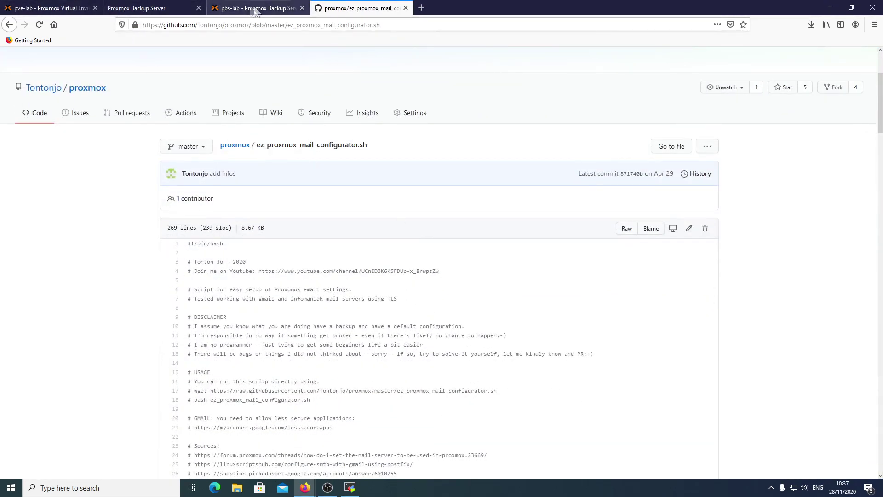
left_click(258, 8)
left_click(69, 8)
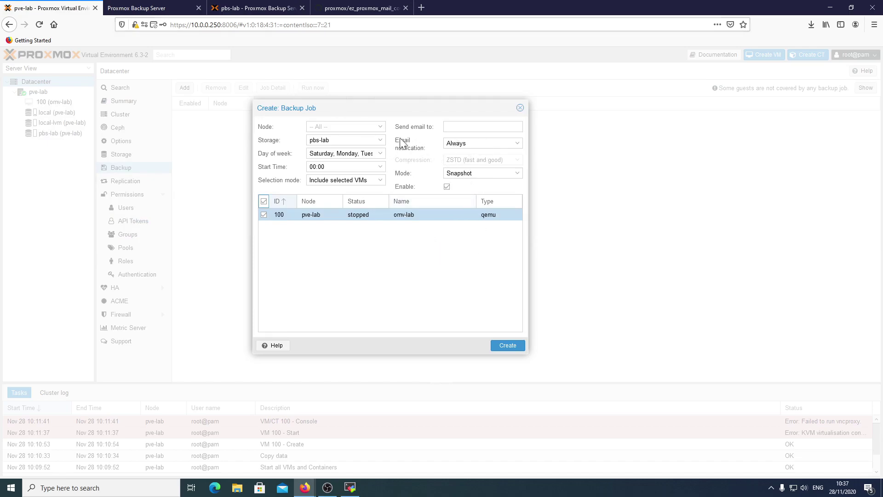
Save the VM 100 backup job to pbs-lab, then run it now and confirm with Yes.
left_click(511, 348)
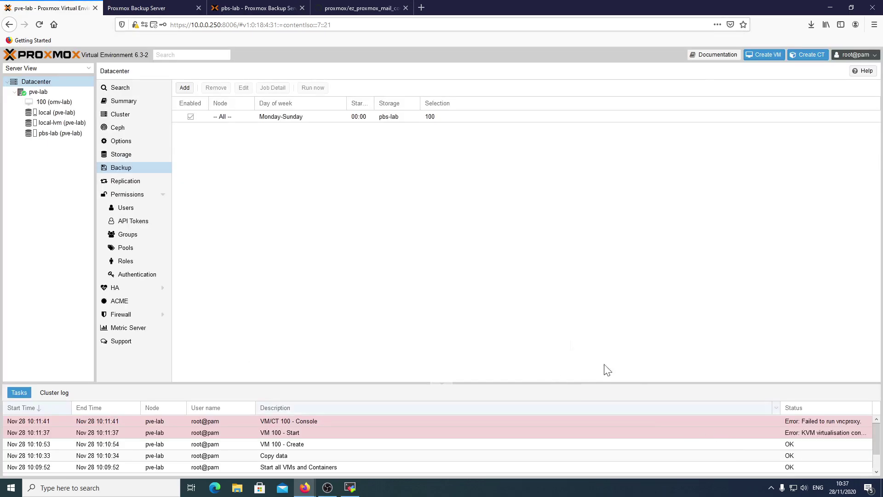
left_click(310, 119)
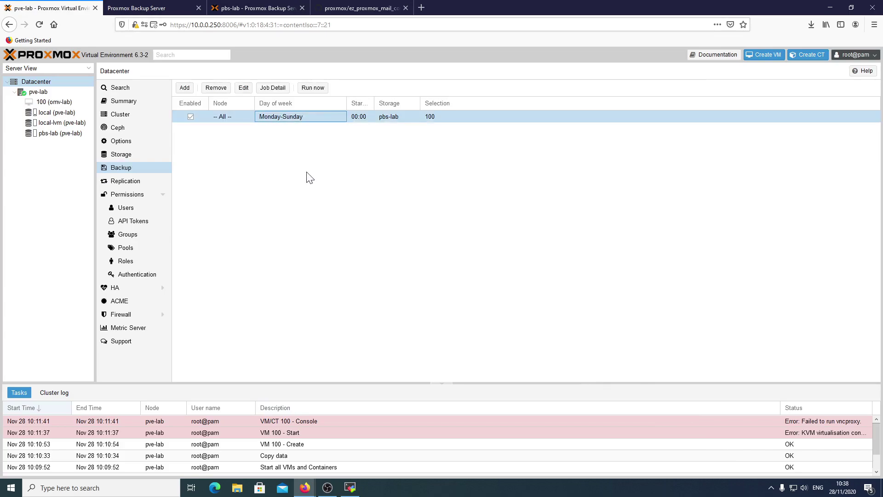
left_click(313, 87)
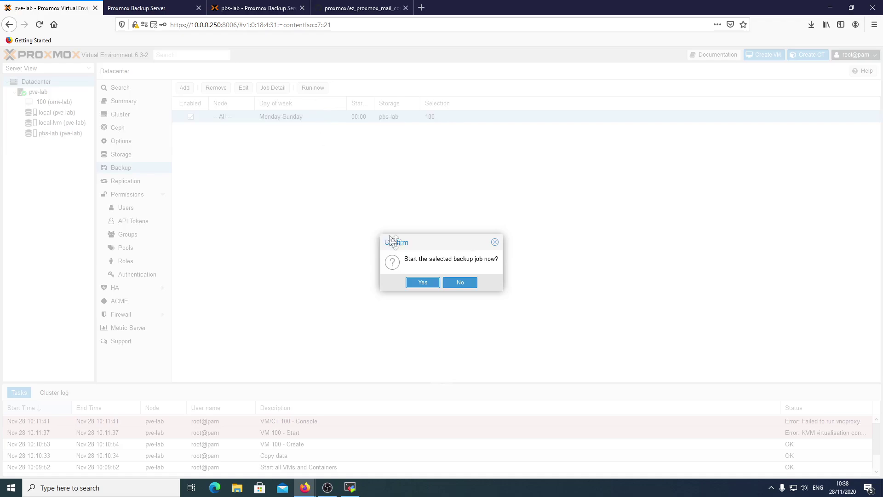
left_click(419, 281)
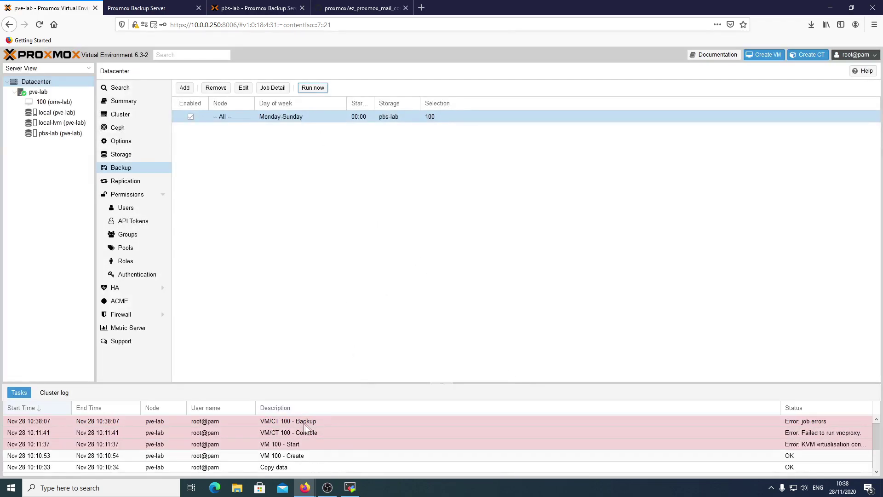
double_click(290, 422)
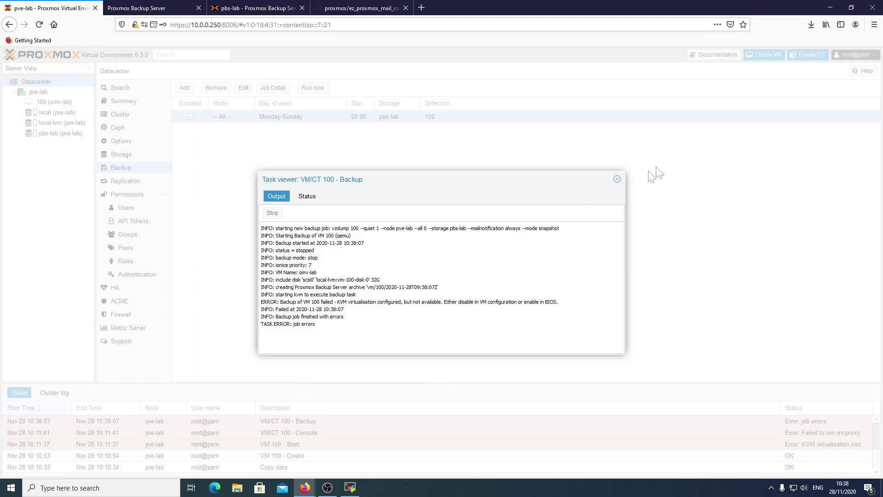
left_click(618, 179)
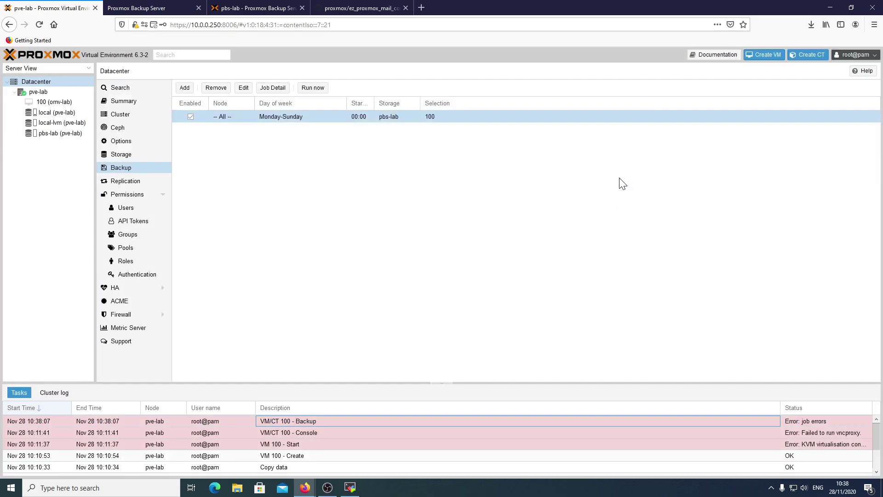